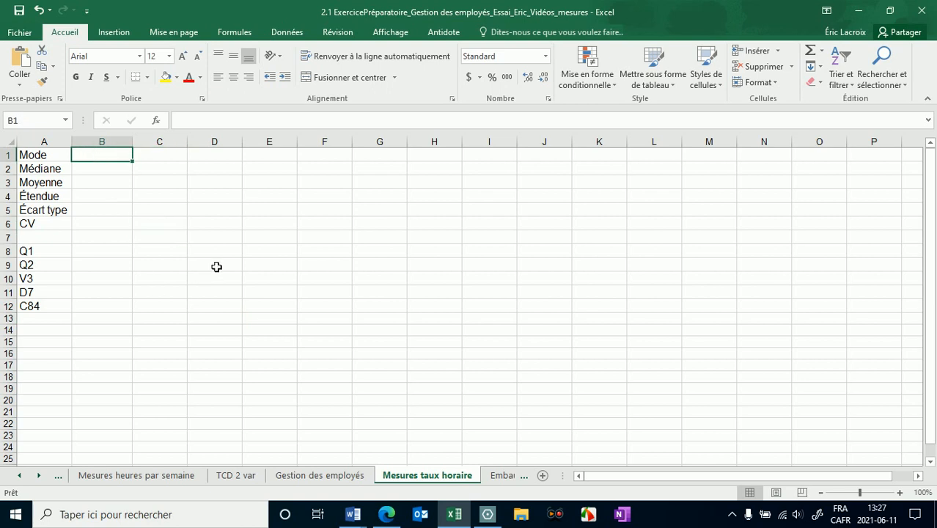
# Calculate the mode in B1 with MODE.SIMPLE over the hourly rates M2:M49 of the Gestion des employés sheet
pyautogui.write('=')
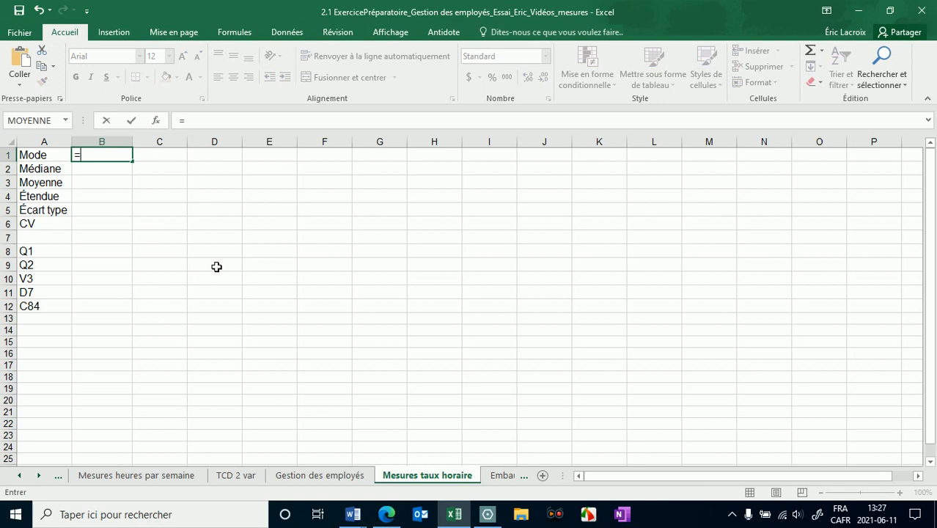
pyautogui.write('m')
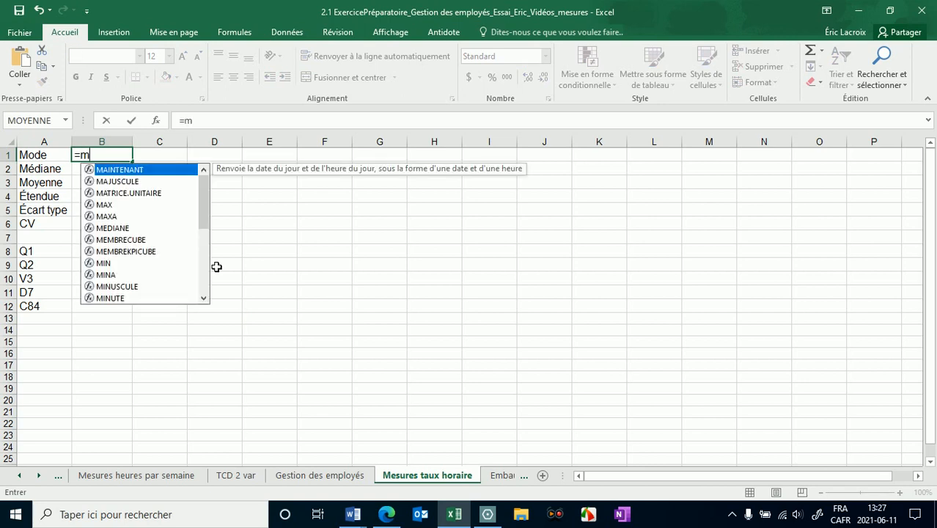
pyautogui.write('o')
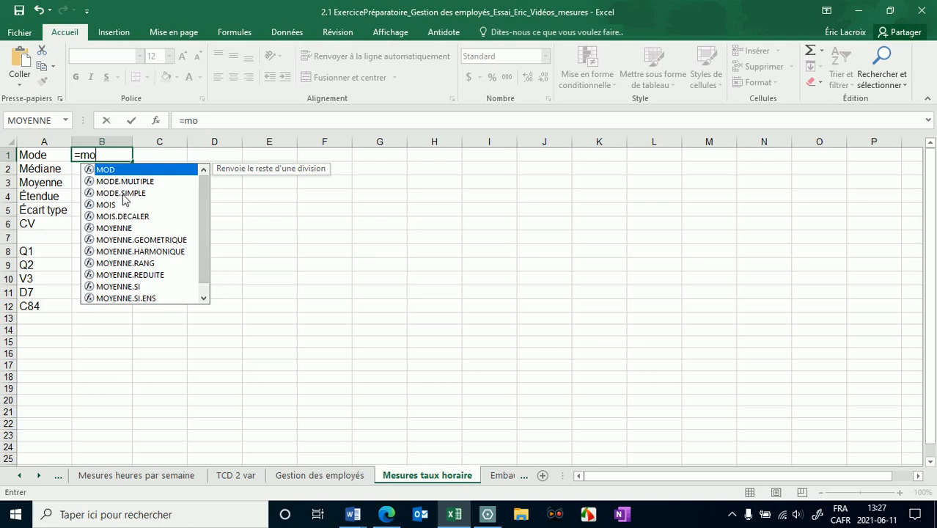
pyautogui.doubleClick(122, 195)
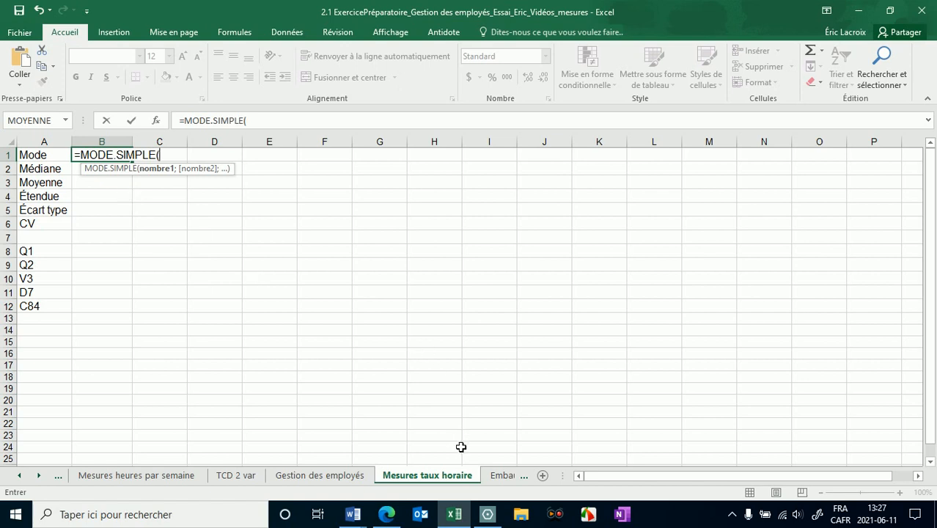
pyautogui.click(316, 481)
pyautogui.scroll(8, 769, 337)
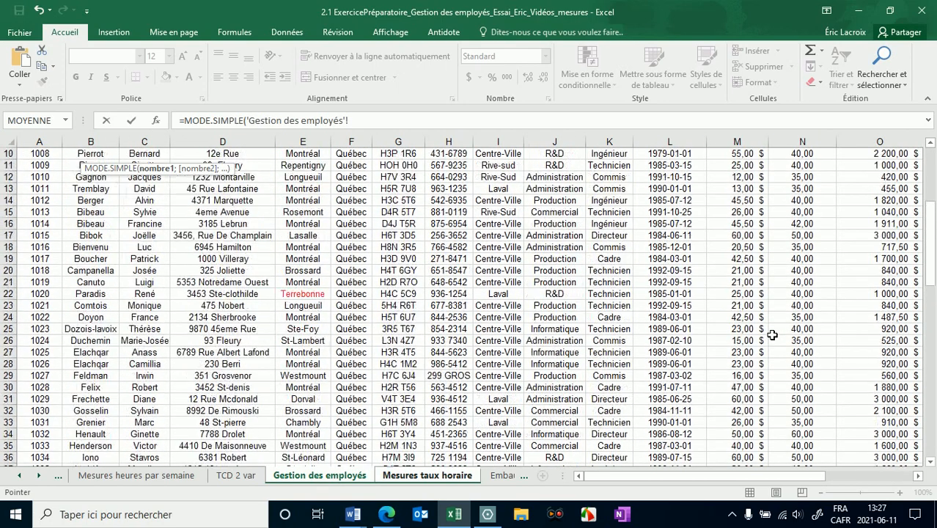
pyautogui.scroll(3, 772, 335)
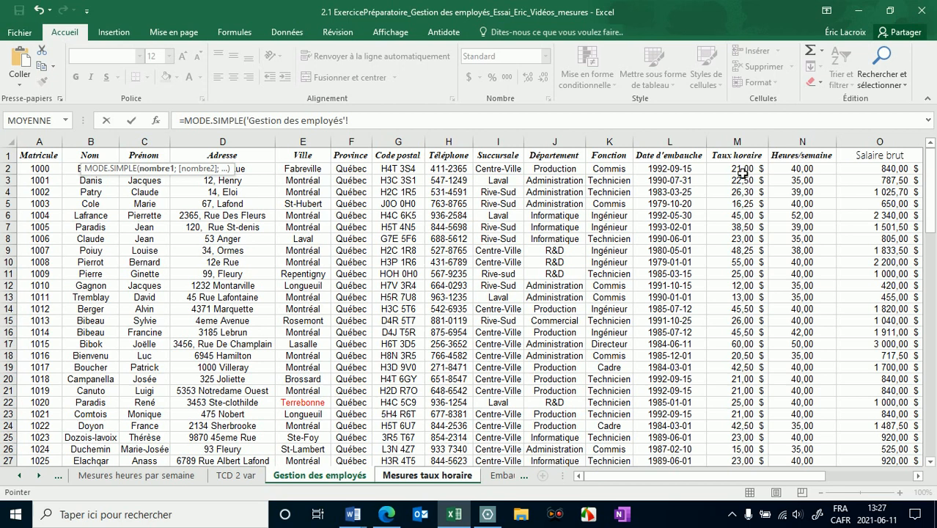
pyautogui.moveTo(742, 173); pyautogui.dragTo(751, 440)
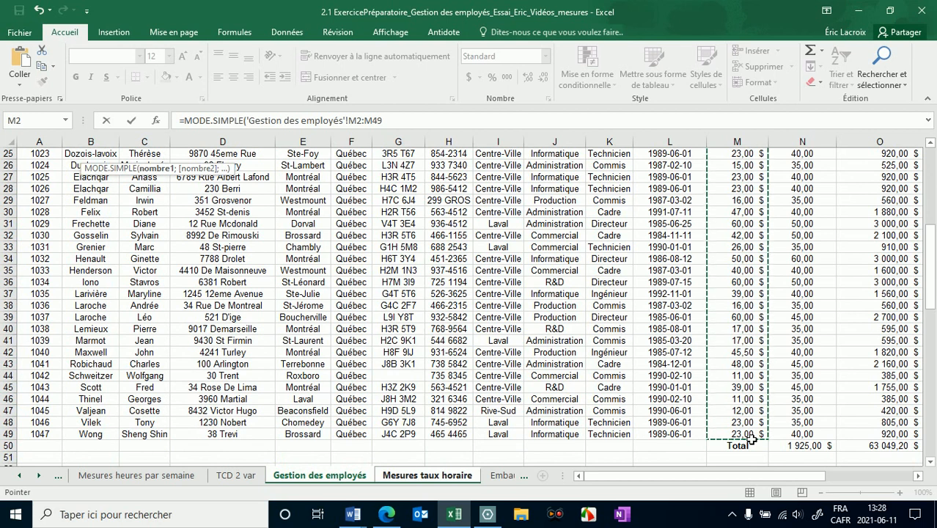
pyautogui.press('Return')
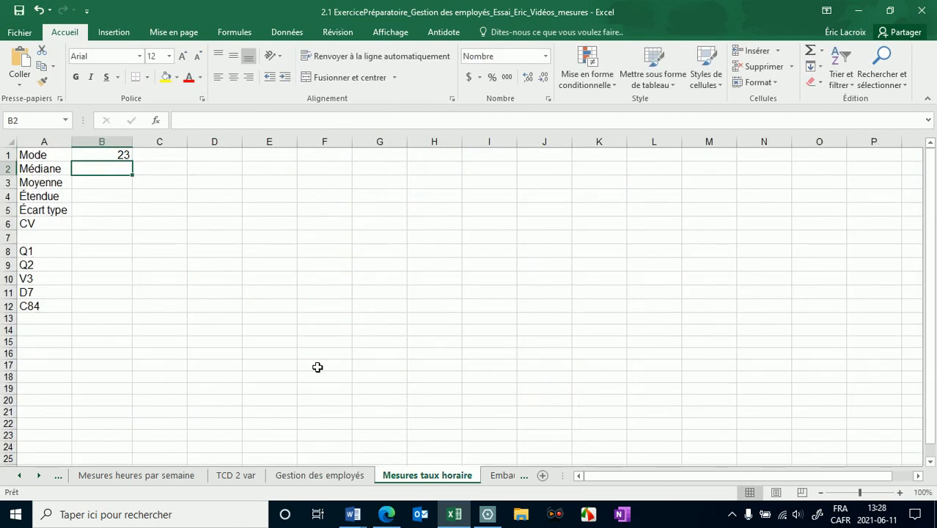
# Select the hourly rates M2:M49 on the Gestion des employés sheet and return to the Mesures taux horaire sheet
pyautogui.click(335, 480)
pyautogui.scroll(8, 723, 272)
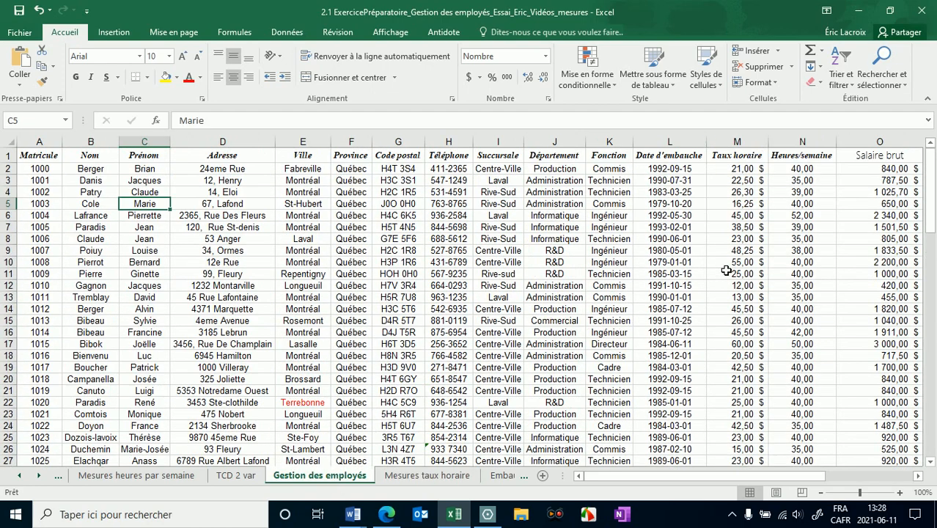
pyautogui.click(741, 171)
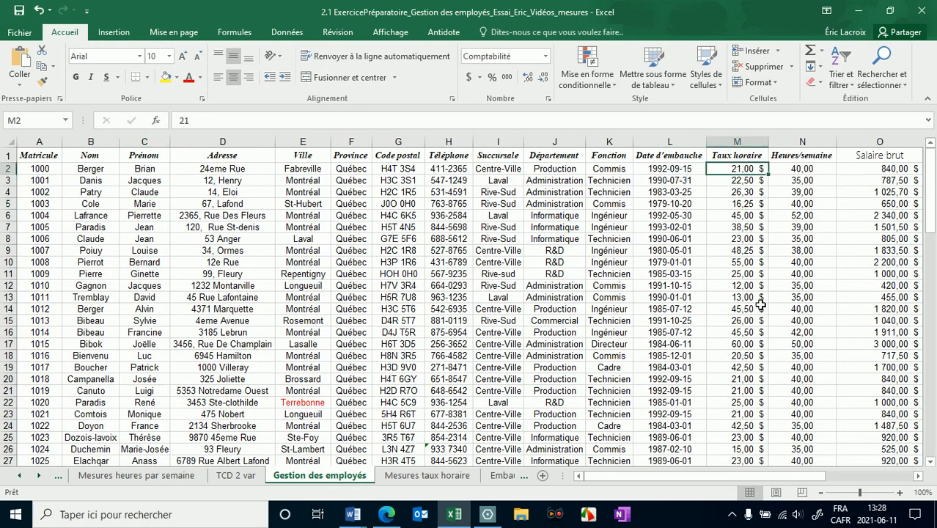
pyautogui.scroll(-11, 827, 333)
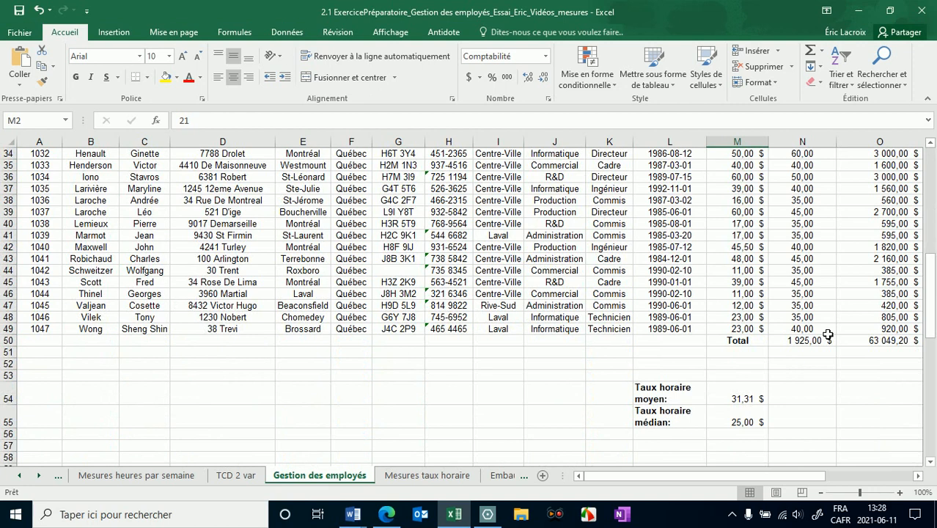
pyautogui.keyDown('shift'); pyautogui.click(749, 332); pyautogui.keyUp('shift')
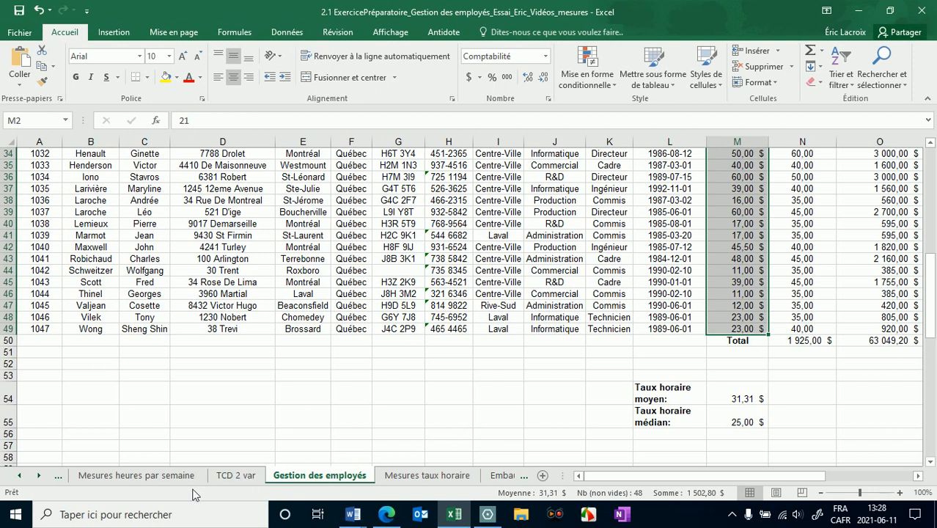
pyautogui.click(431, 477)
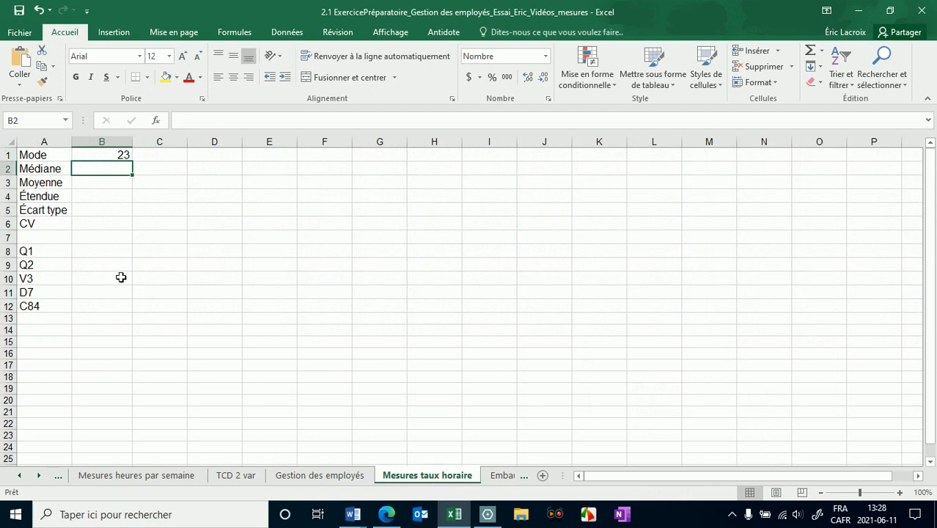
pyautogui.click(283, 252)
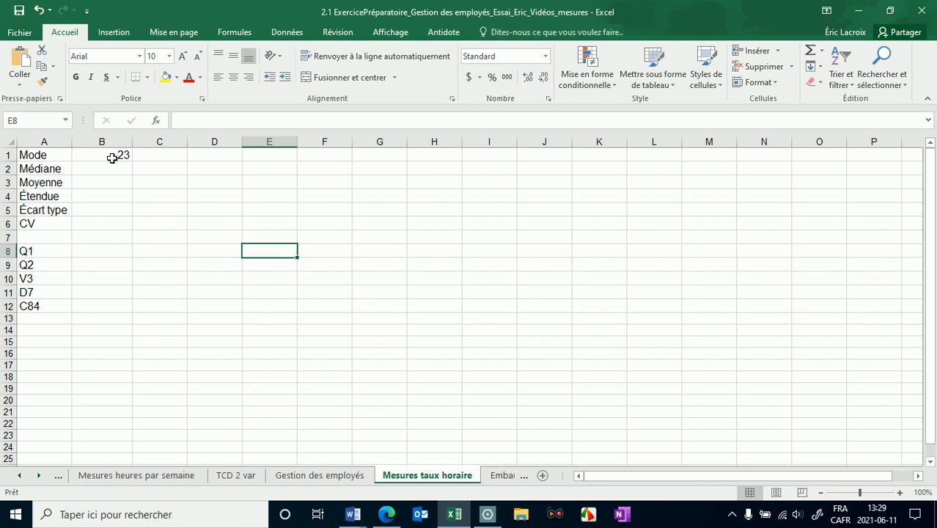
# Copy the range reference 'Gestion des employés'!M2:M49 from the mode formula in B1, keeping the formula as is
pyautogui.click(112, 159)
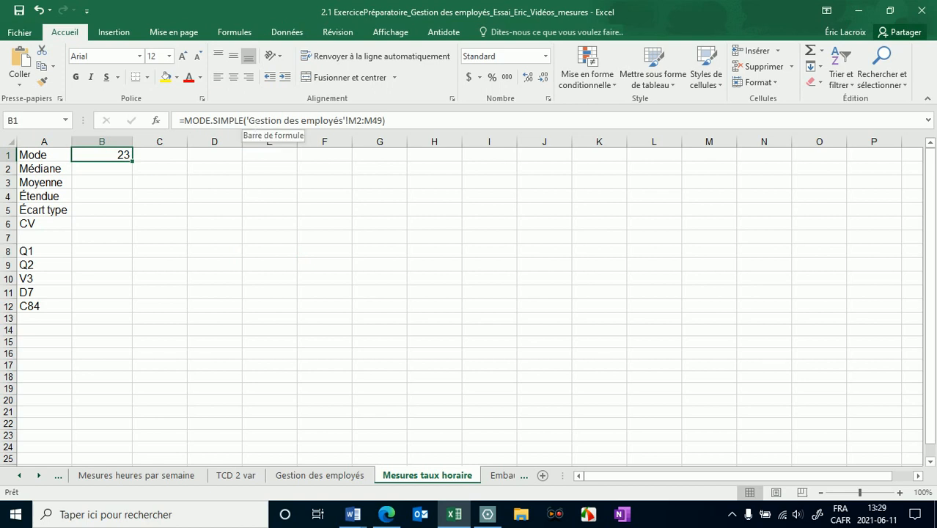
pyautogui.moveTo(246, 121); pyautogui.dragTo(382, 120)
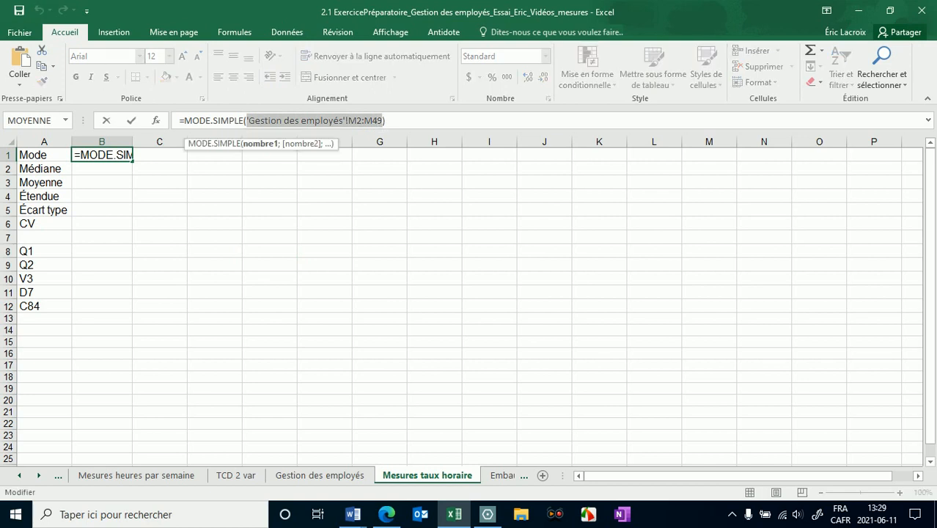
pyautogui.click(41, 69)
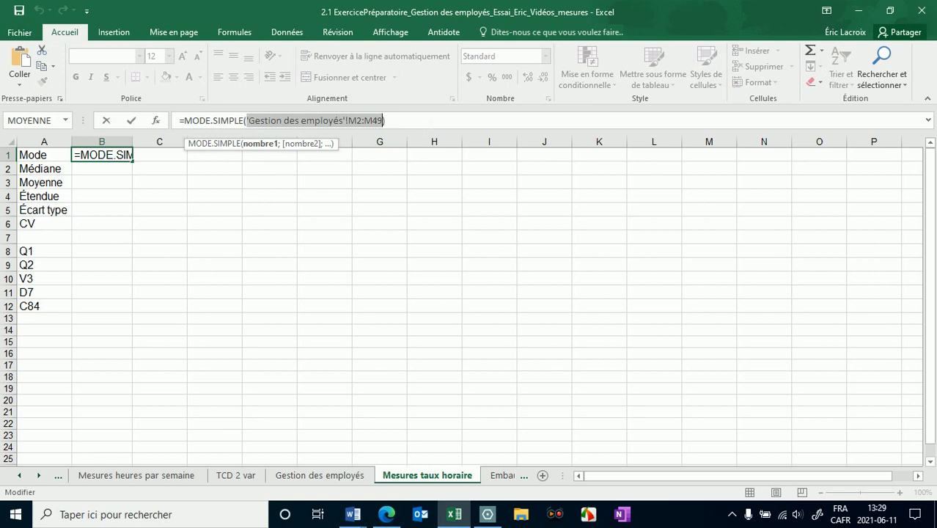
pyautogui.click(388, 120)
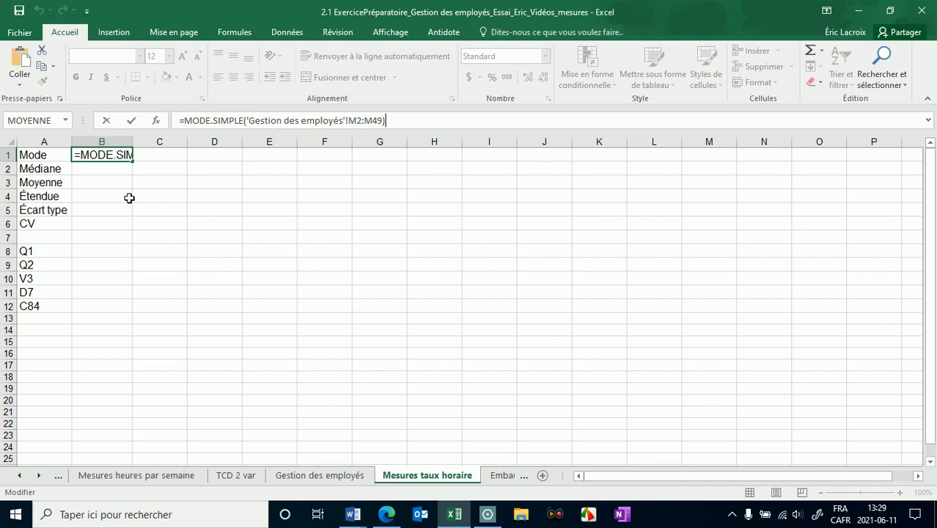
pyautogui.press('Return')
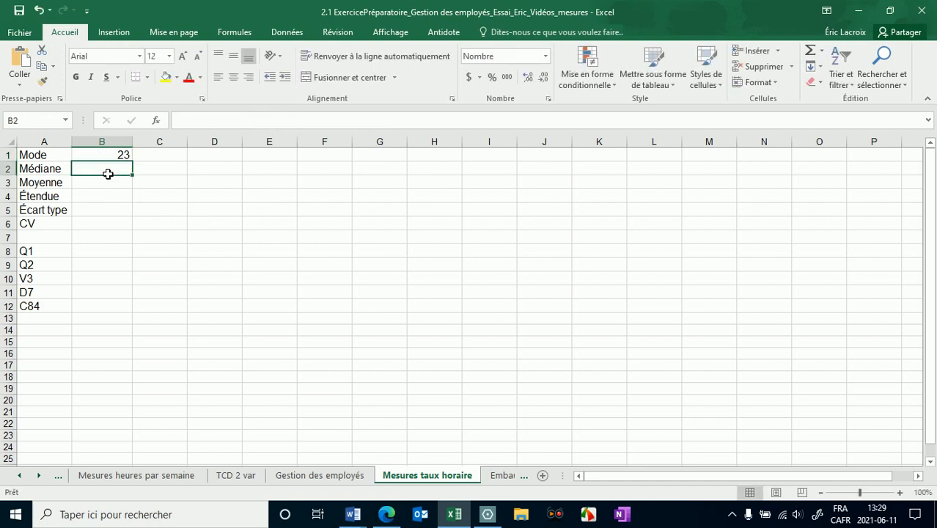
# Calculate the median in B2 with MEDIANE, using the copied reference 'Gestion des employés'!M2:M49
pyautogui.write('=me')
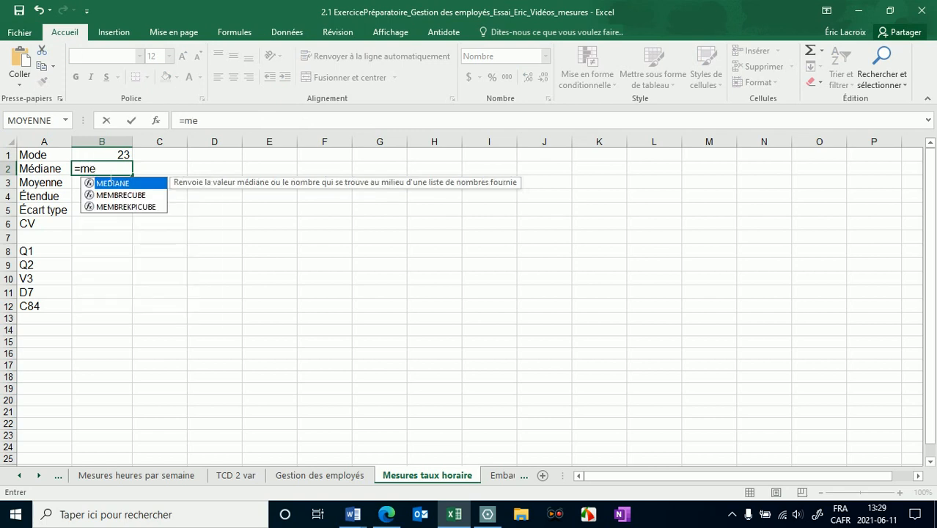
pyautogui.doubleClick(123, 184)
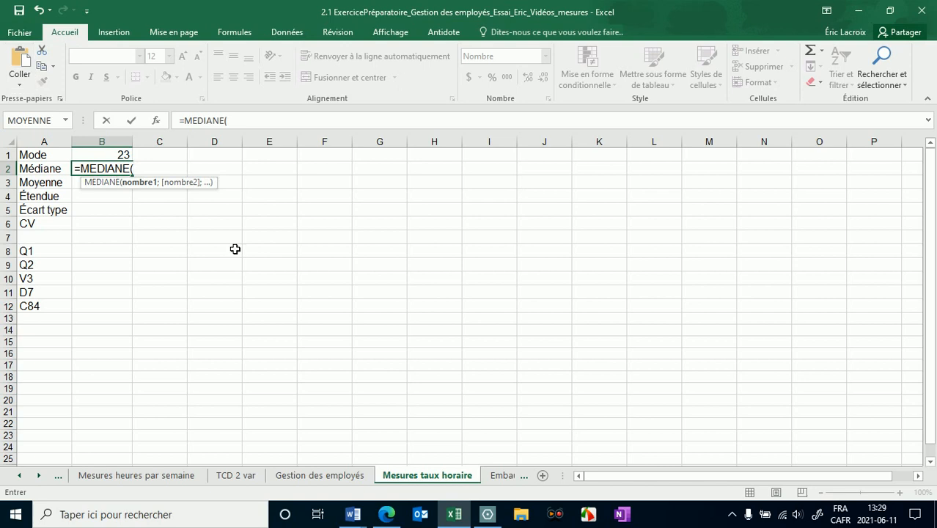
pyautogui.hotkey('ctrl', 'v')
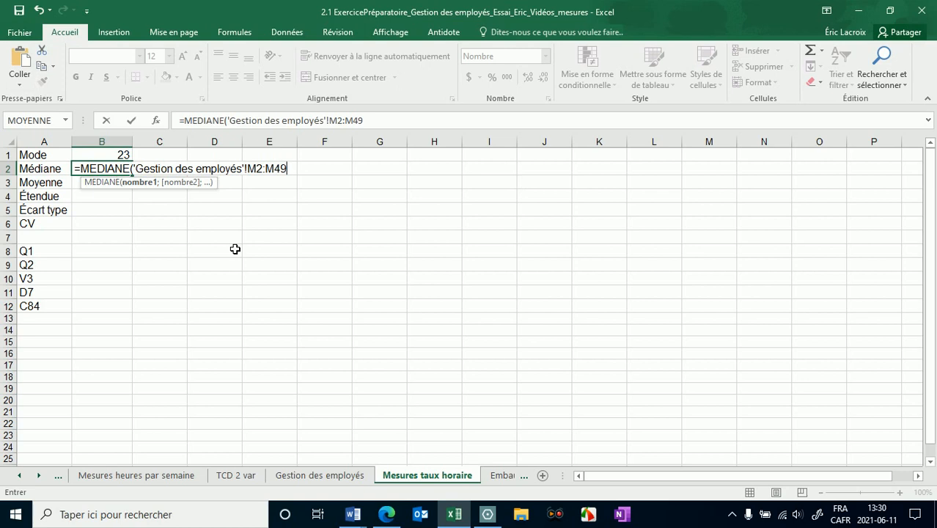
pyautogui.press('Return')
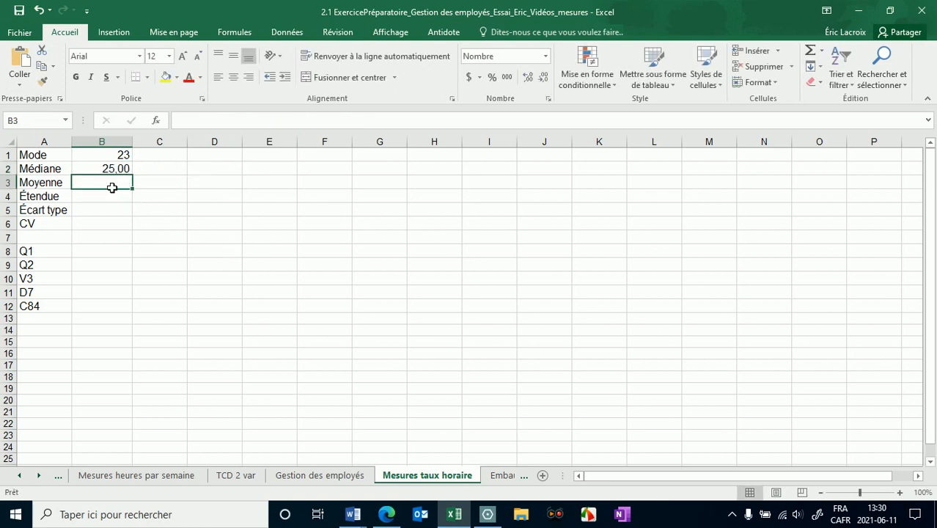
# Calculate the mean in B3 with MOYENNE over the copied hourly rate range 'Gestion des employés'!M2:M49
pyautogui.write('=')
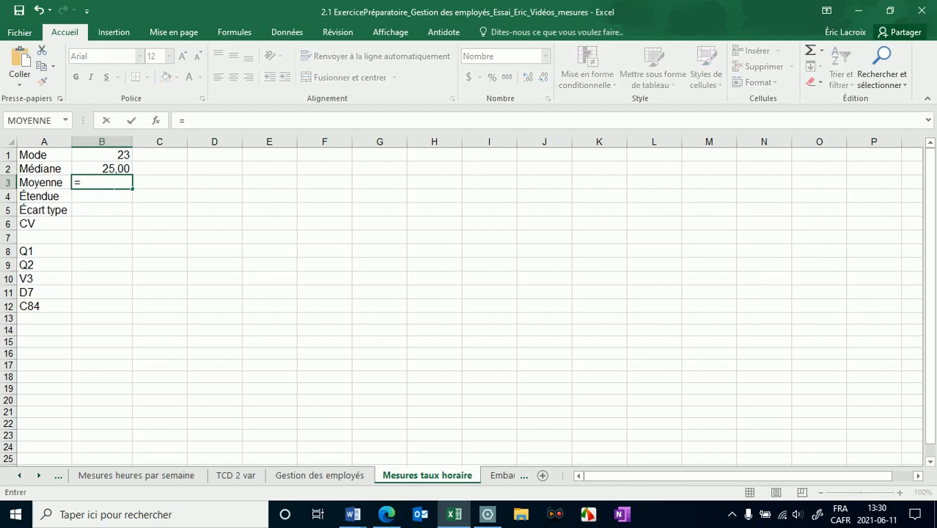
pyautogui.write('mo')
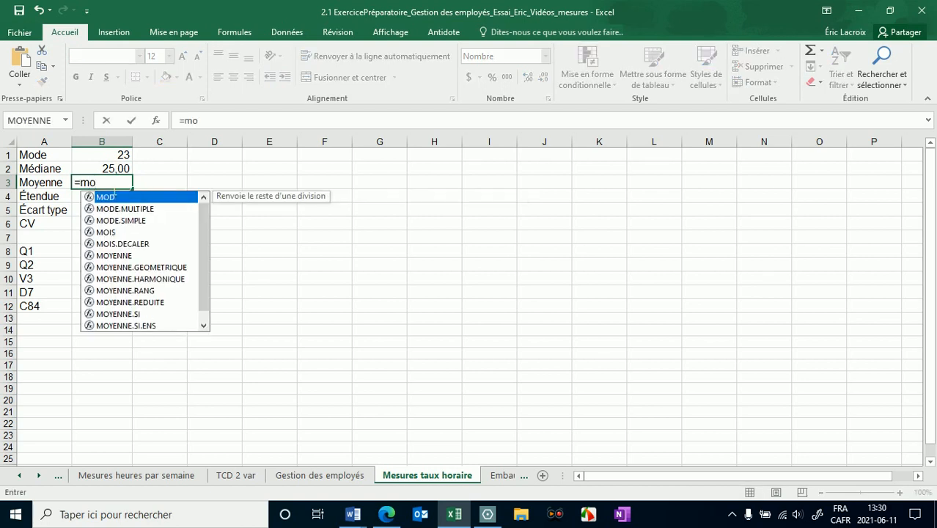
pyautogui.write('y')
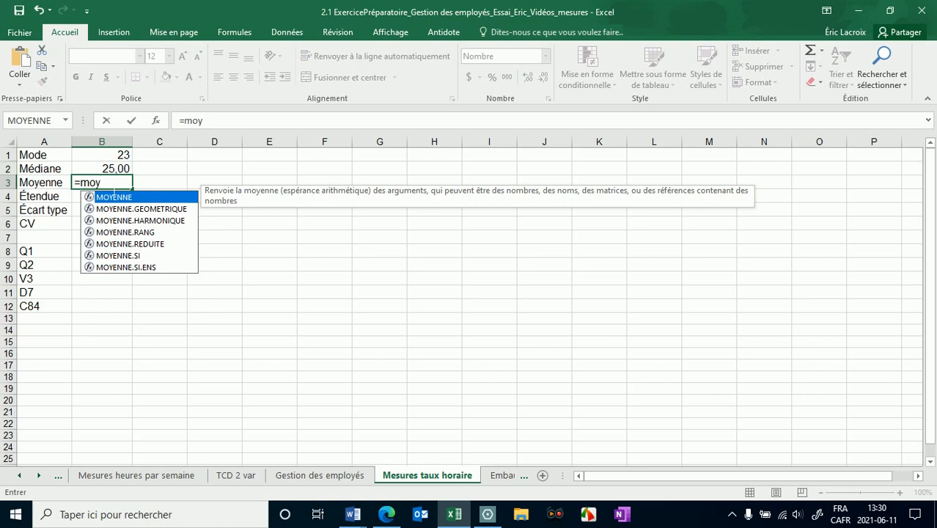
pyautogui.doubleClick(134, 198)
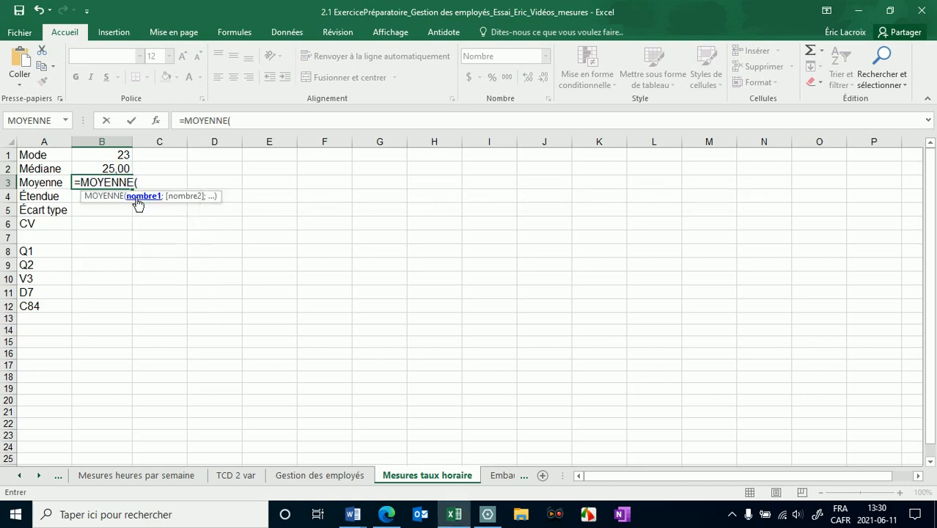
pyautogui.hotkey('ctrl', 'v')
pyautogui.press('Return')
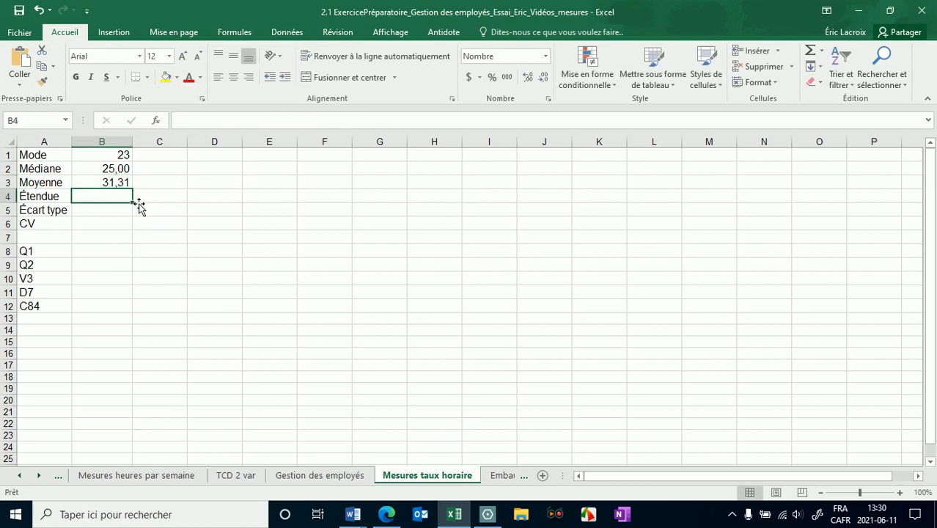
# Calculate the range in B4 as MAX minus MIN, both over 'Gestion des employés'!M2:M49
pyautogui.click(155, 239)
pyautogui.click(103, 197)
pyautogui.write('=')
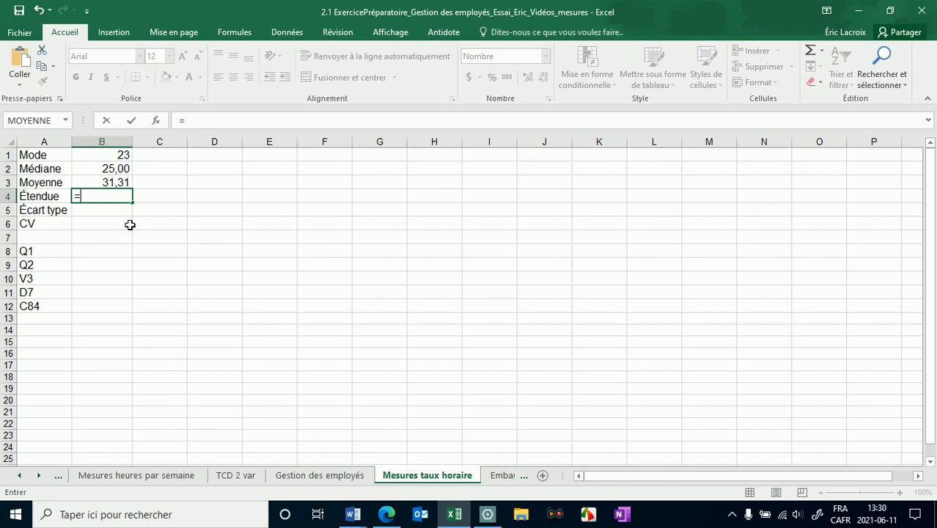
pyautogui.write('max')
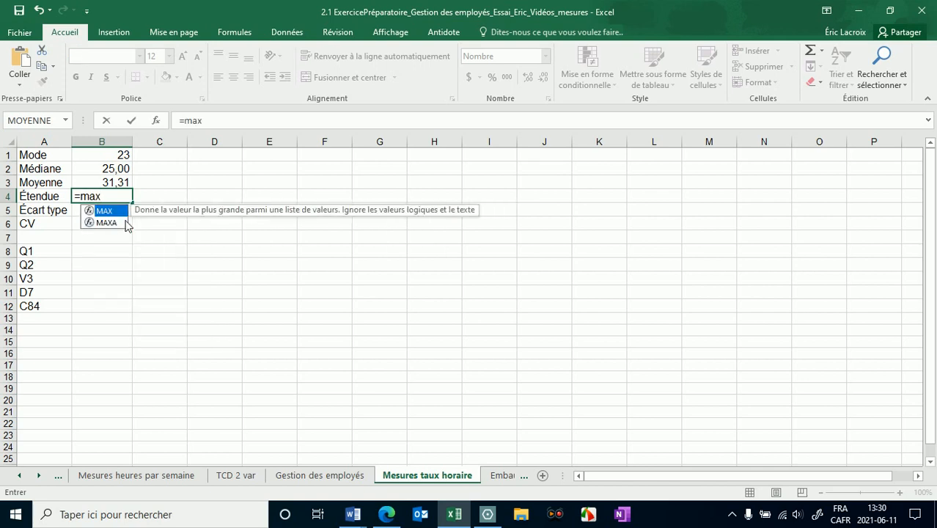
pyautogui.write('(')
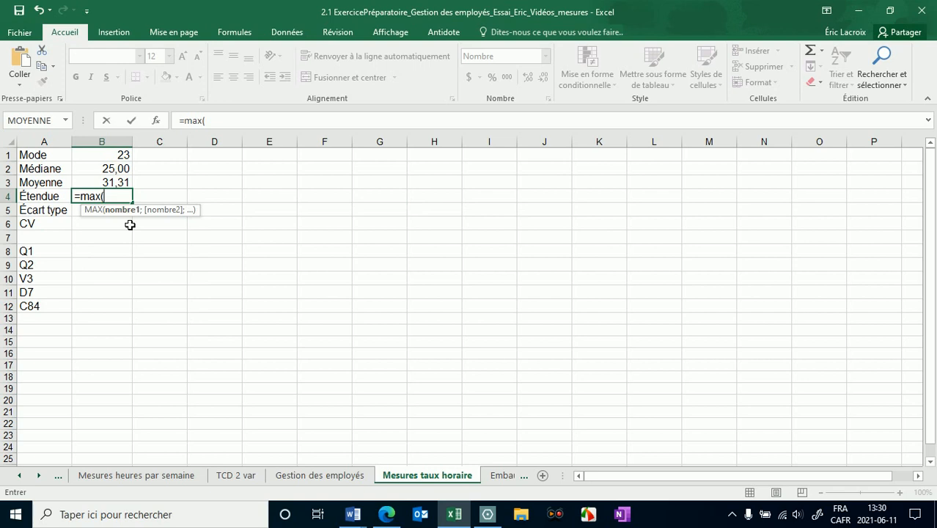
pyautogui.write("'Gestion des employés'!M2:M49")
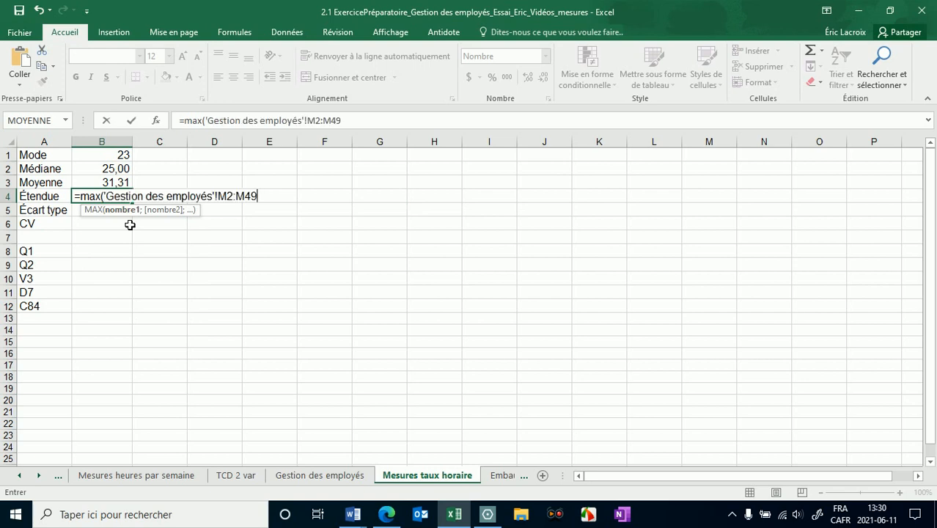
pyautogui.write(')-min')
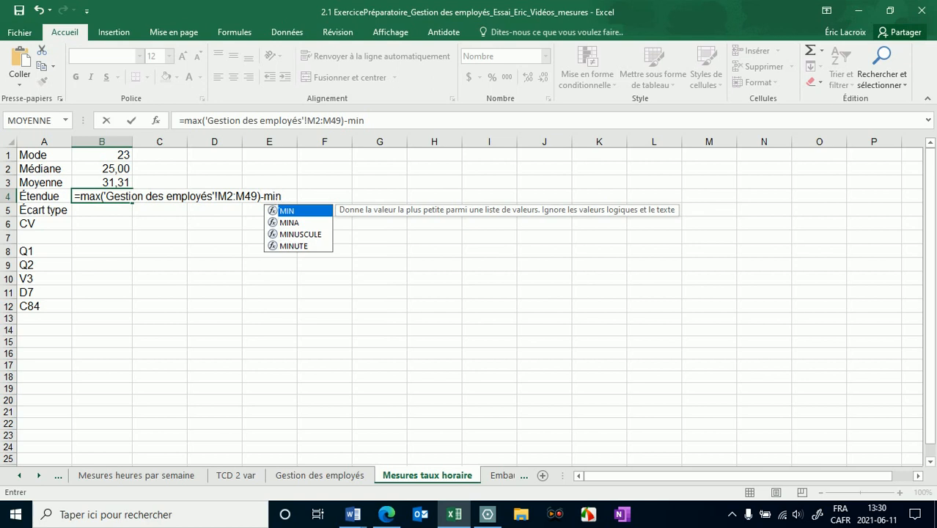
pyautogui.doubleClick(292, 212)
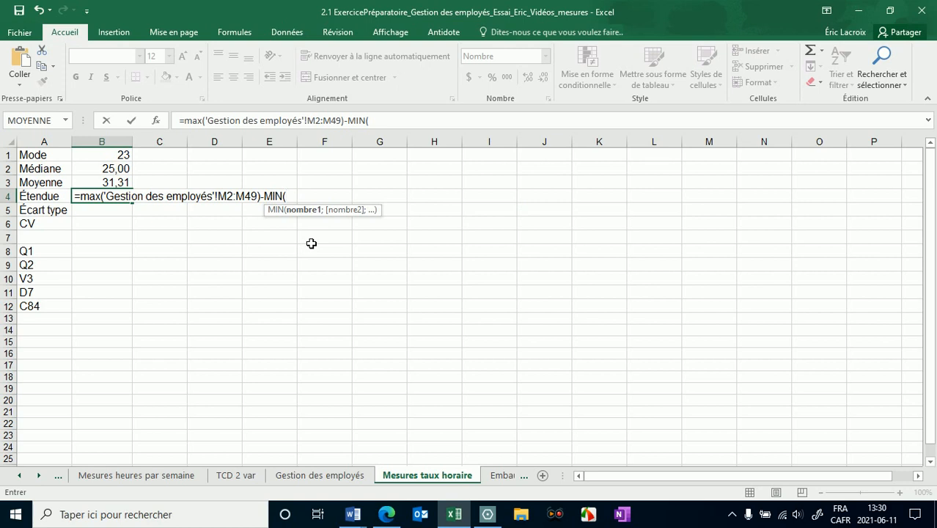
pyautogui.write("'Gestion des employés'!M2:M49")
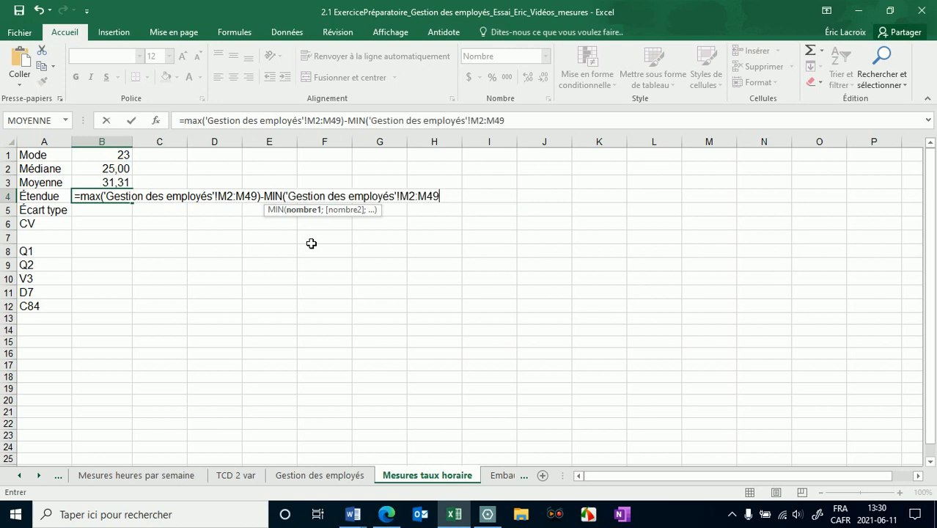
pyautogui.write(')')
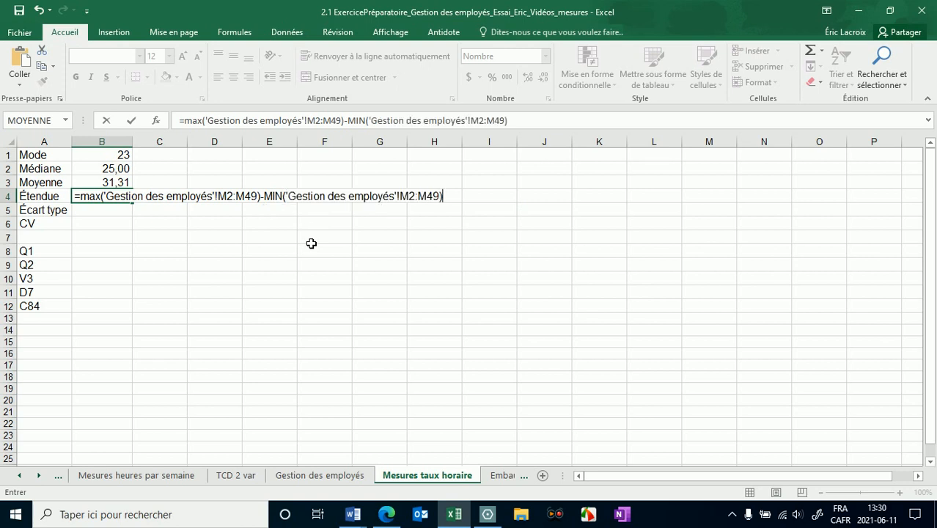
pyautogui.press('Return')
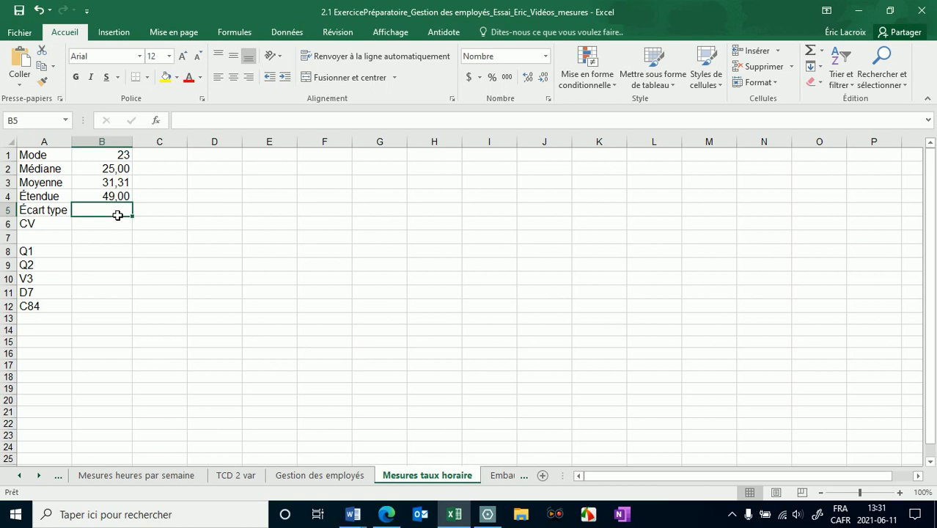
# Calculate the standard deviation in B5 with ECARTYPE.PEARSON over 'Gestion des employés'!M2:M49
pyautogui.write('=ec')
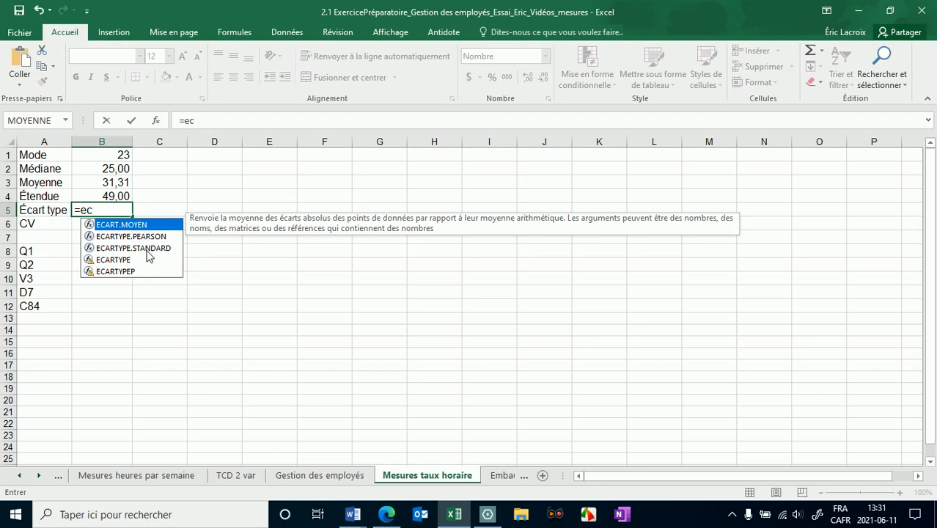
pyautogui.doubleClick(137, 236)
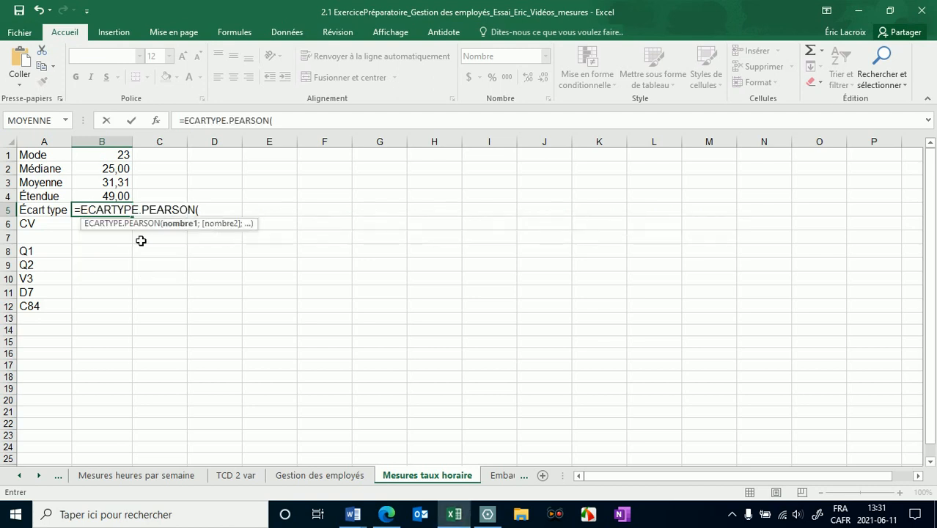
pyautogui.write("'Gestion des employés'!M2:M49")
pyautogui.press('Return')
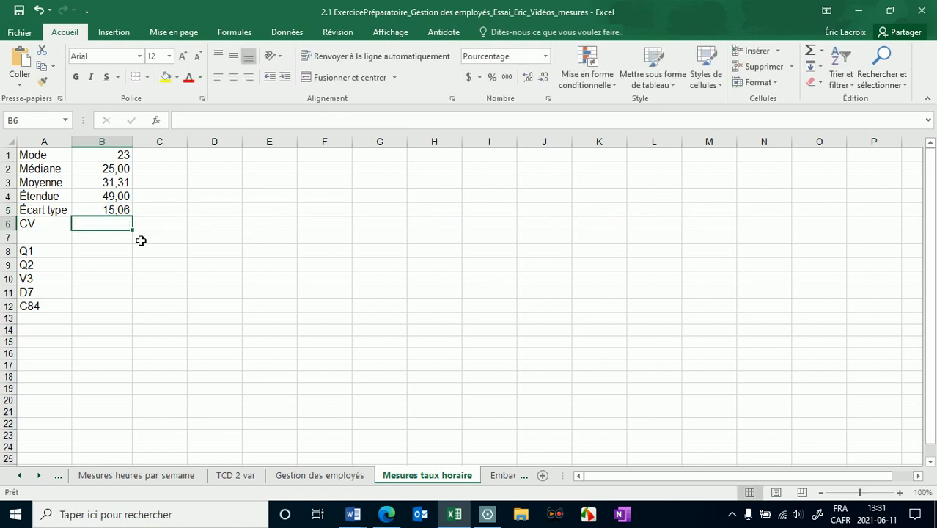
# Calculate the coefficient of variation in B6 by dividing the standard deviation B5 by the mean B3, and check its percentage format
pyautogui.click(182, 283)
pyautogui.click(101, 228)
pyautogui.write('=')
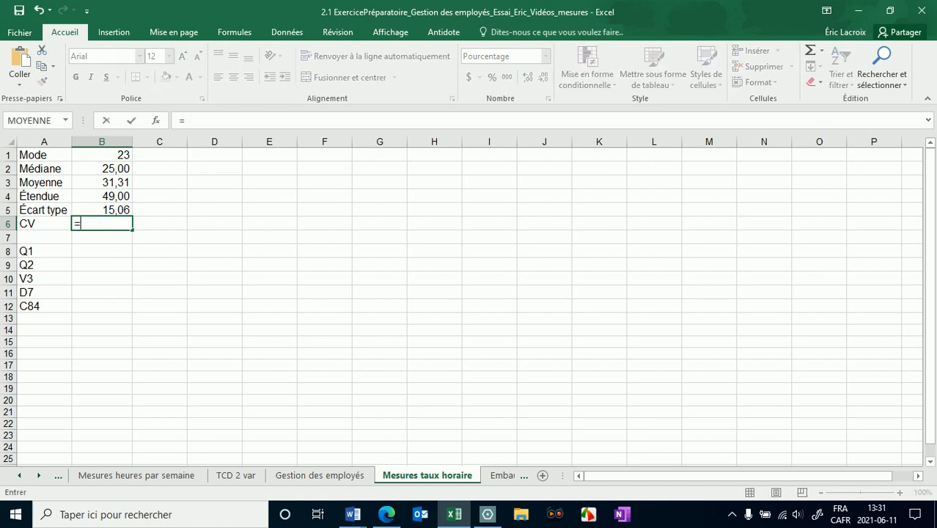
pyautogui.click(117, 214)
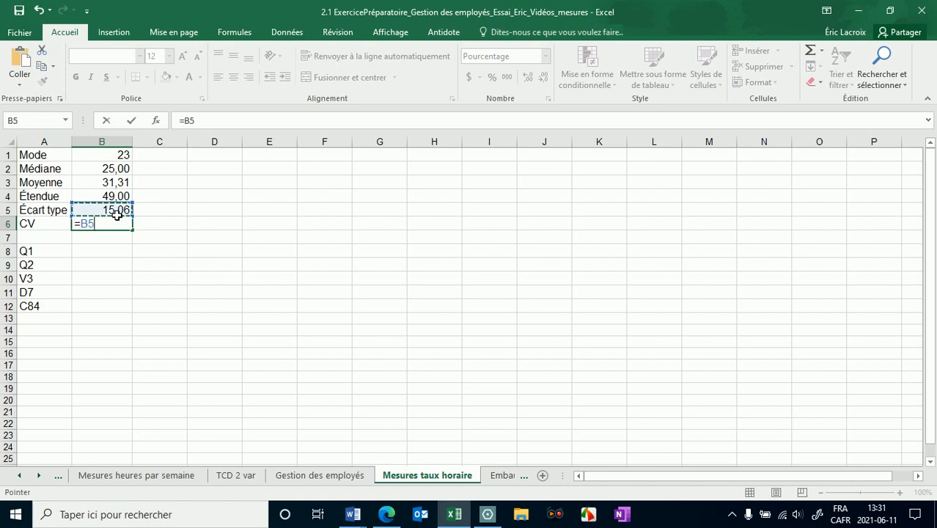
pyautogui.write('/')
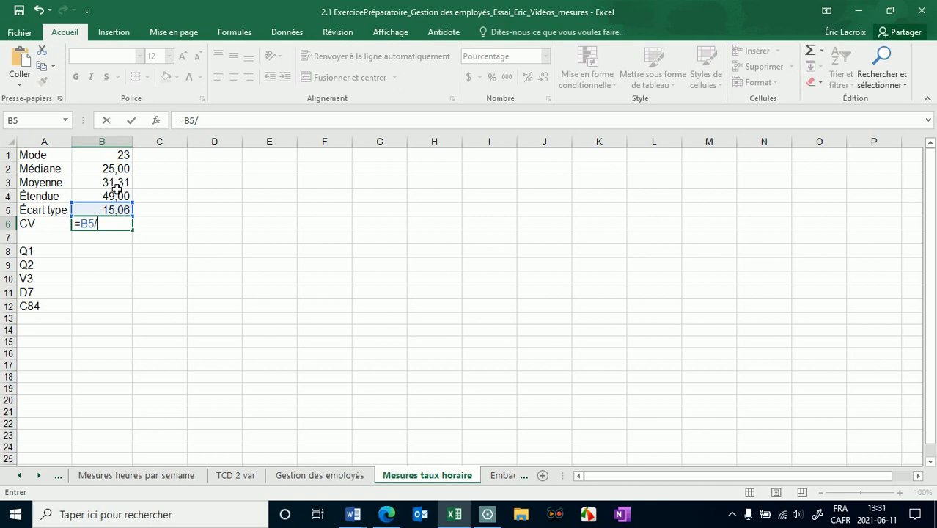
pyautogui.click(117, 185)
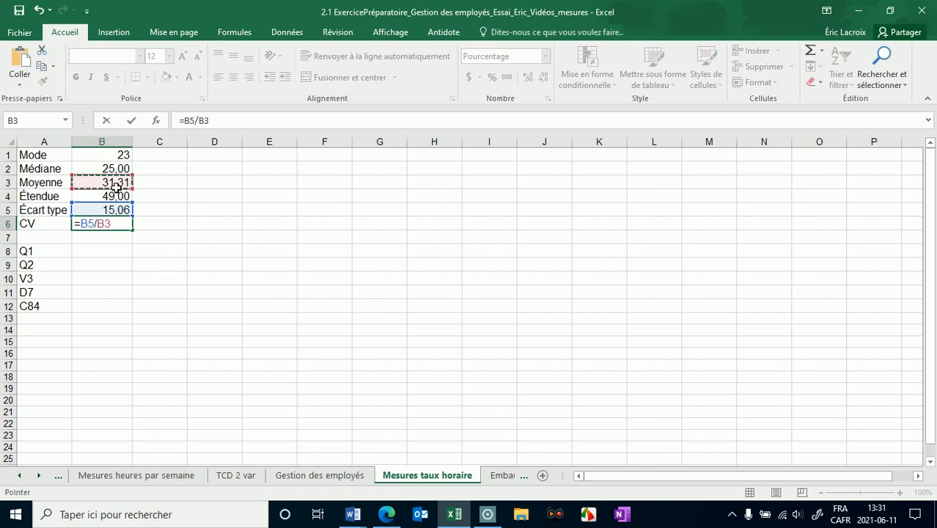
pyautogui.press('Return')
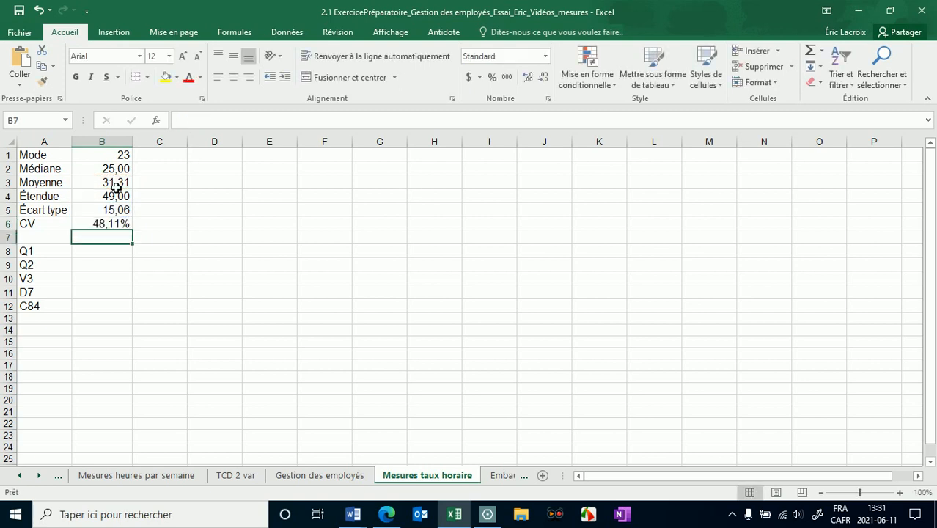
pyautogui.click(157, 295)
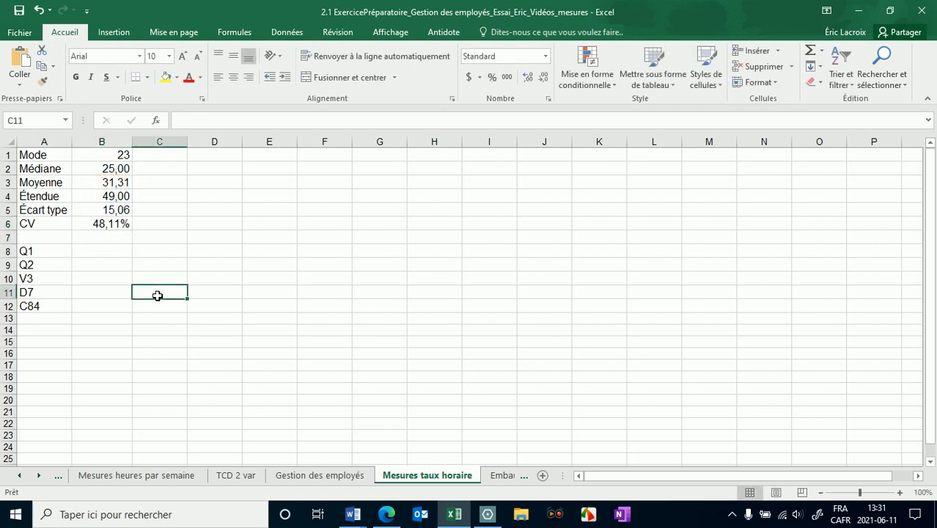
pyautogui.click(106, 227)
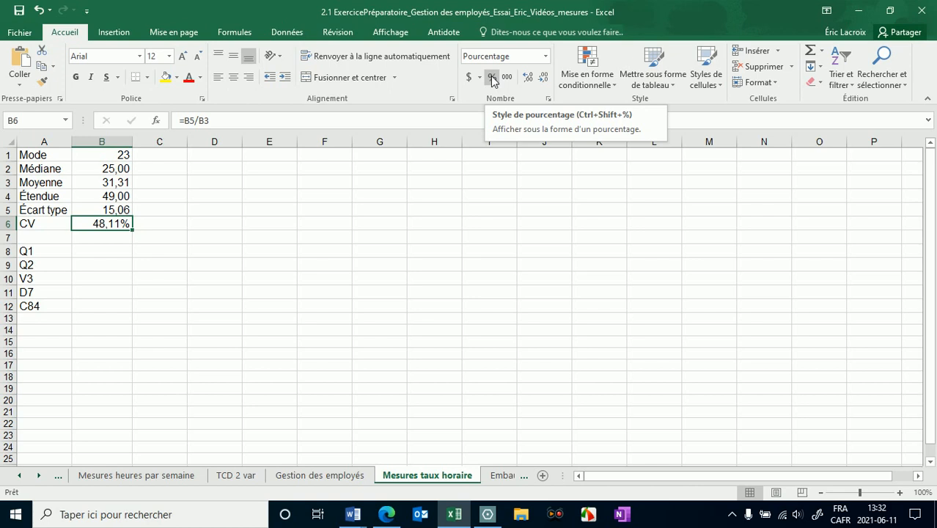
# Calculate the first quartile in B8 with QUARTILE.INCLURE over 'Gestion des employés'!M2:M49, using quartile number 1
pyautogui.click(109, 254)
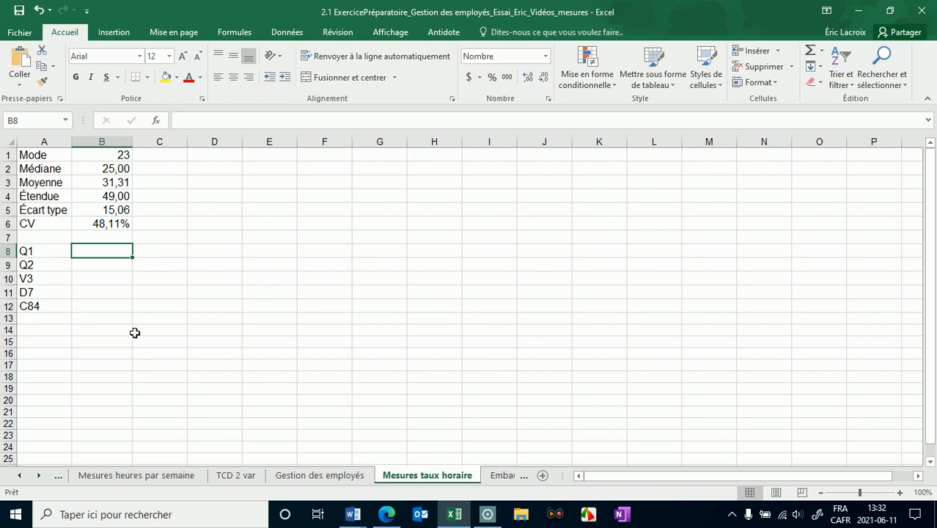
pyautogui.write('=q')
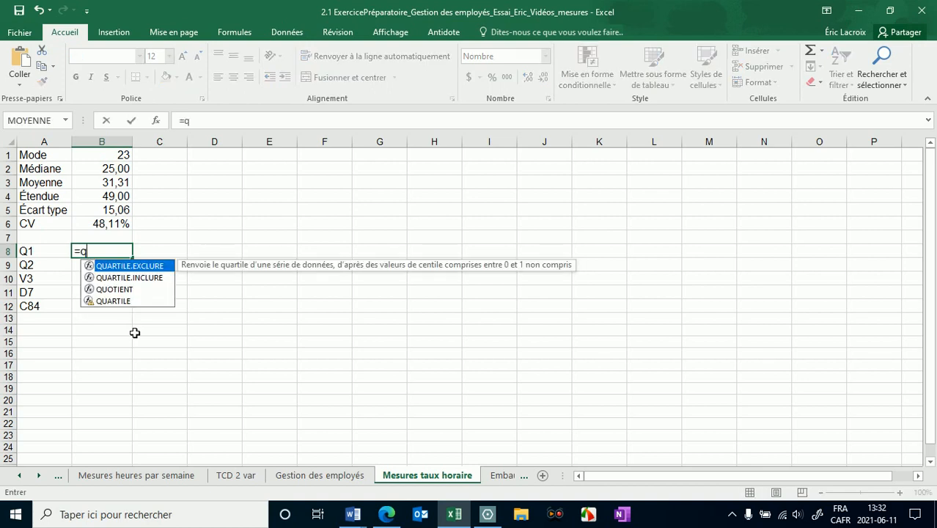
pyautogui.doubleClick(137, 285)
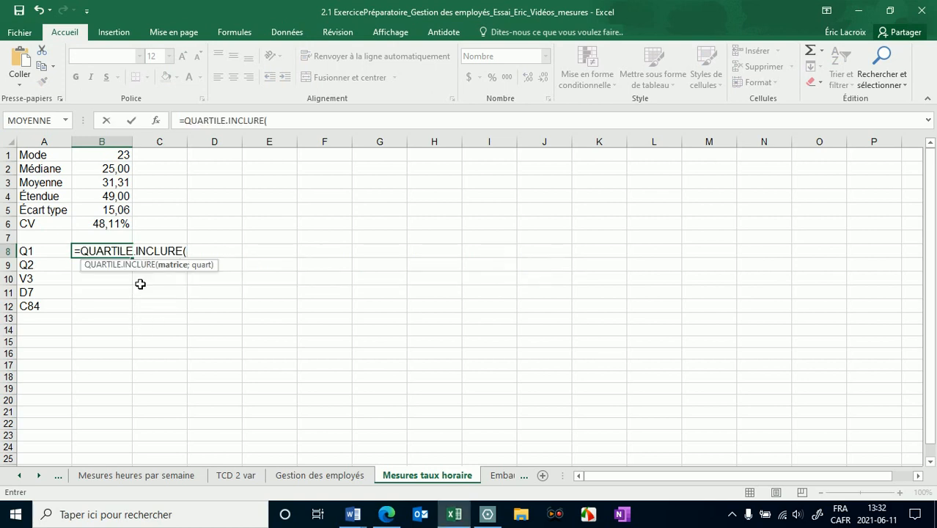
pyautogui.write("'Gestion des employés'!M2:M49")
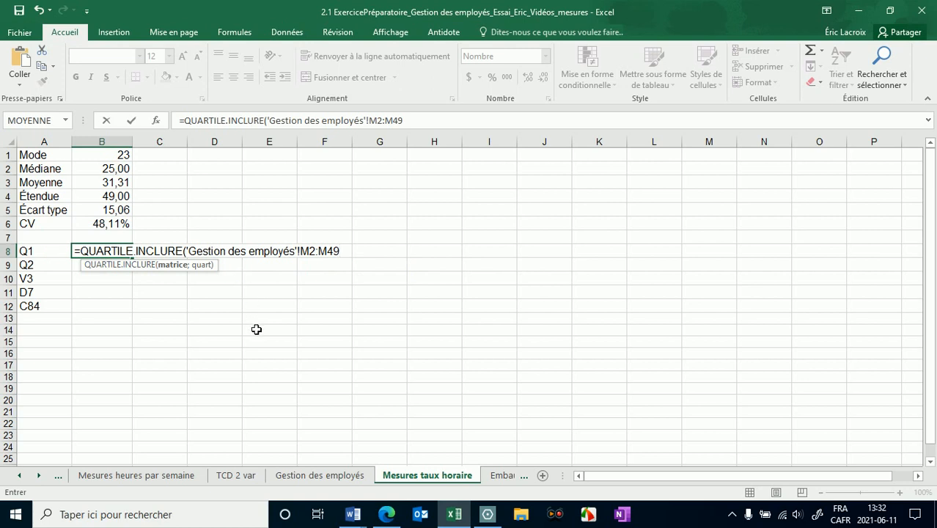
pyautogui.write(';')
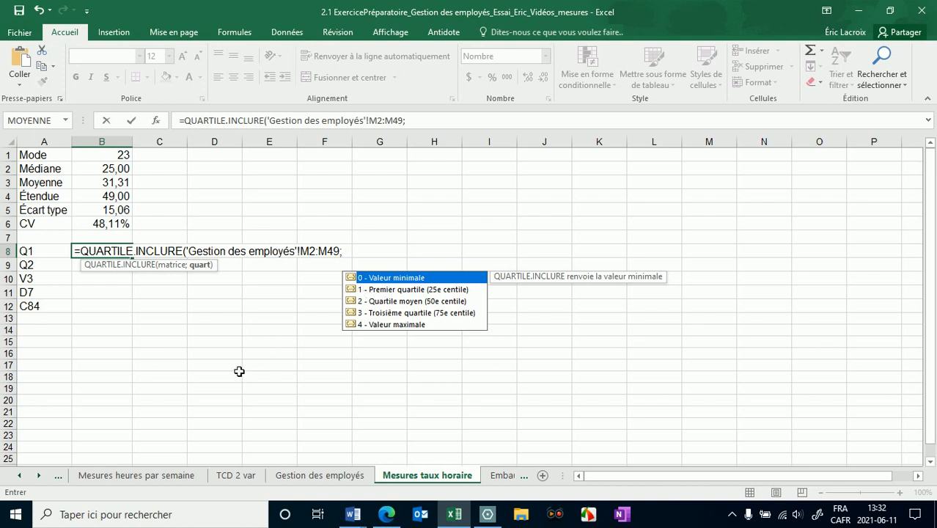
pyautogui.write('1')
pyautogui.press('Return')
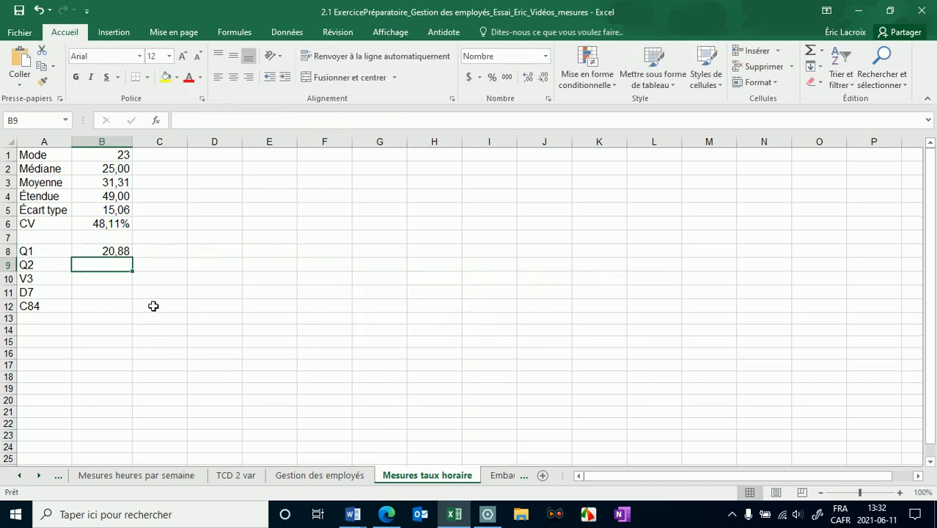
# Calculate the second quartile in B9 with QUARTILE.INCLURE over 'Gestion des employés'!M2:M49, using quartile number 2
pyautogui.write('=q')
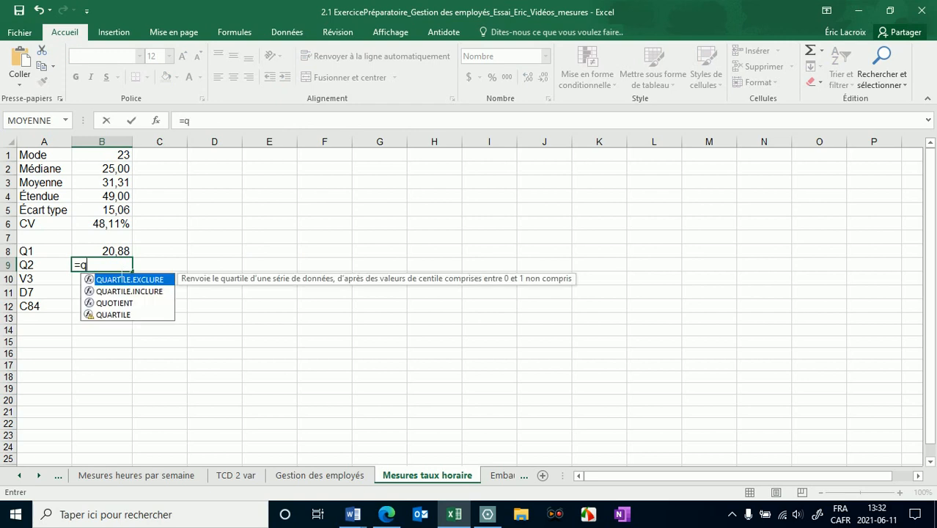
pyautogui.doubleClick(119, 291)
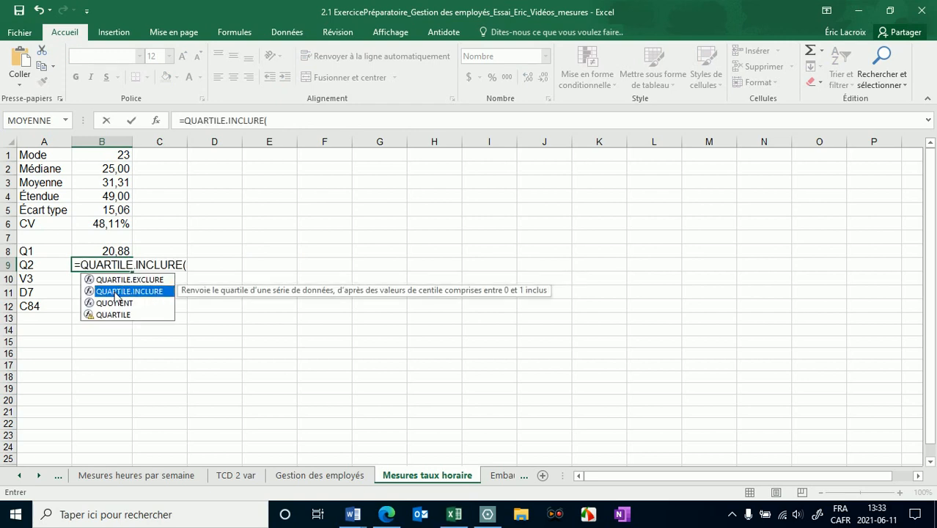
pyautogui.write("'Gestion des employés'!M2:M49")
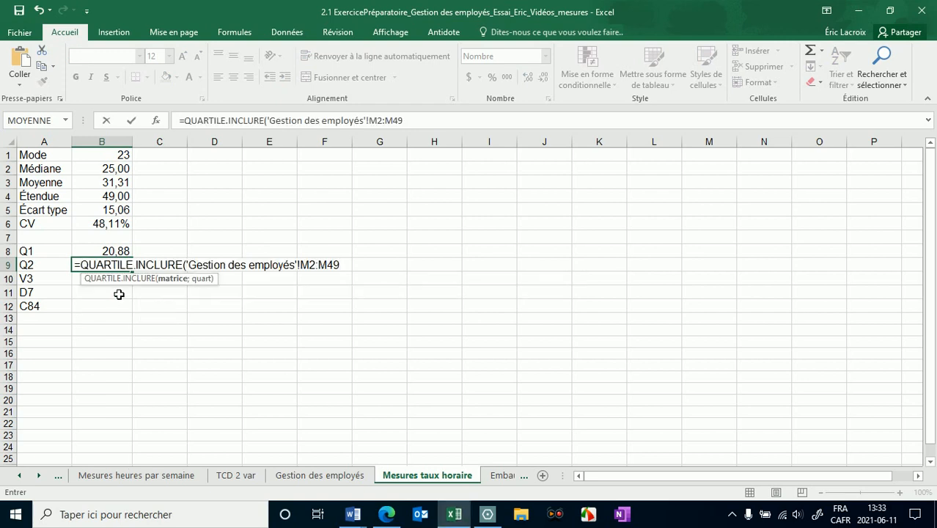
pyautogui.write(';')
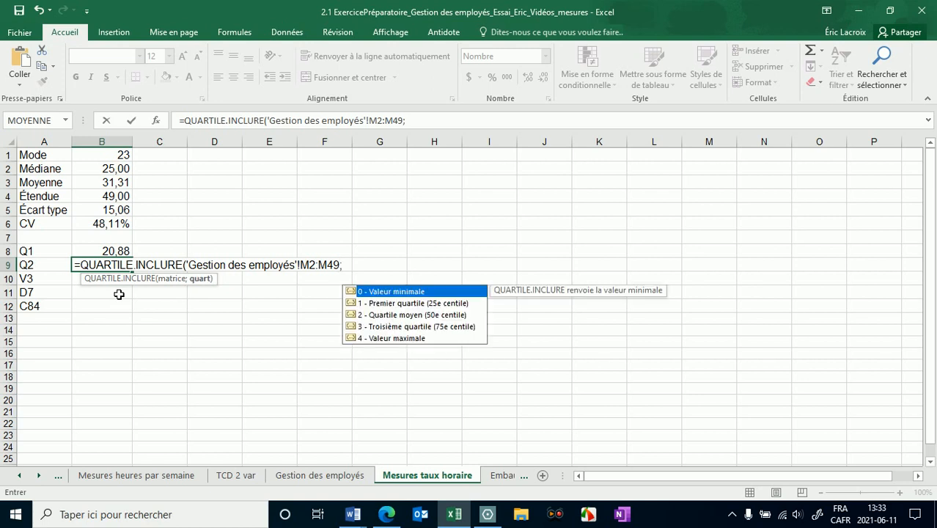
pyautogui.write('2')
pyautogui.press('Return')
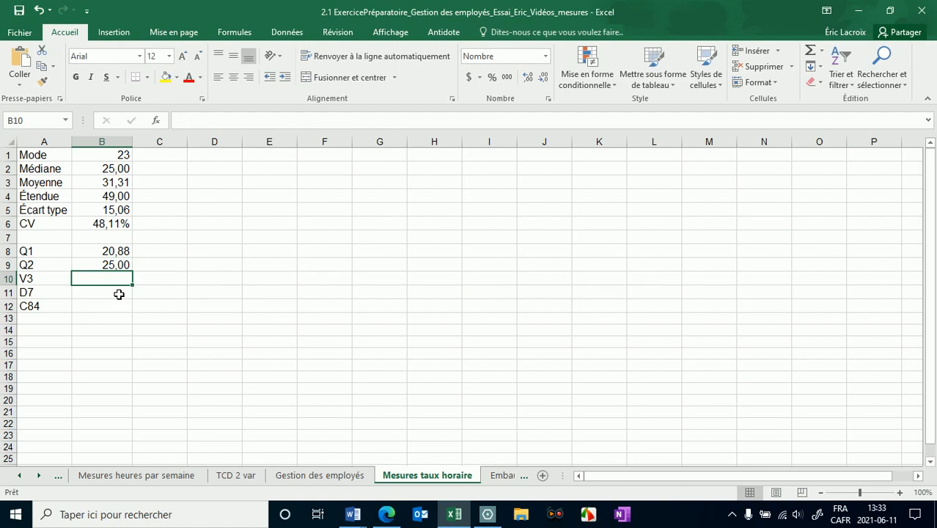
# Calculate the third quintile (V3) in B10 with CENTILE.INCLURE over 'Gestion des employés'!M2:M49, using k = 0,6
pyautogui.moveTo(116, 304); pyautogui.dragTo(103, 293)
pyautogui.click(38, 278)
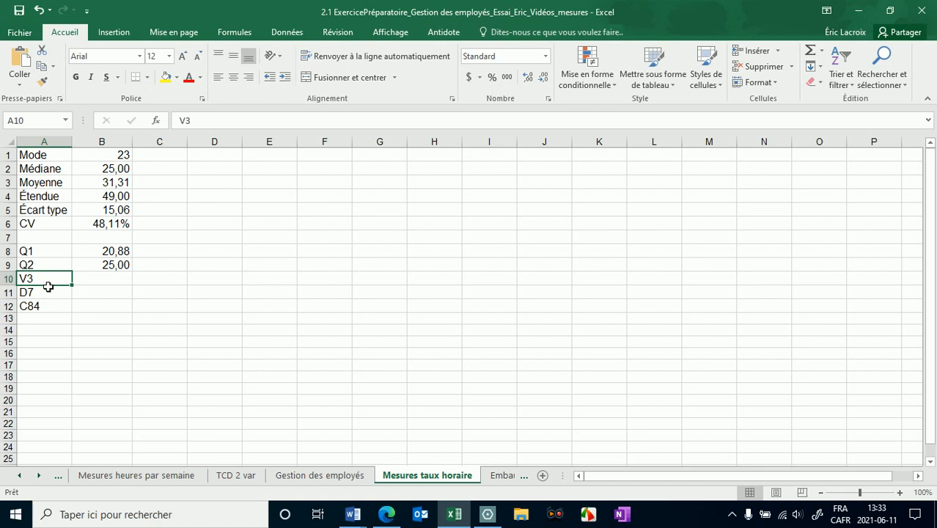
pyautogui.click(116, 284)
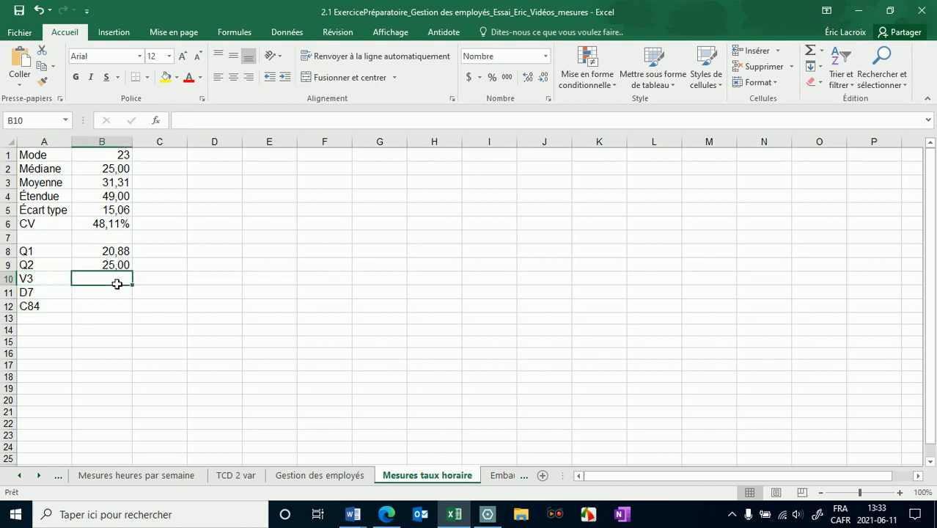
pyautogui.write('=')
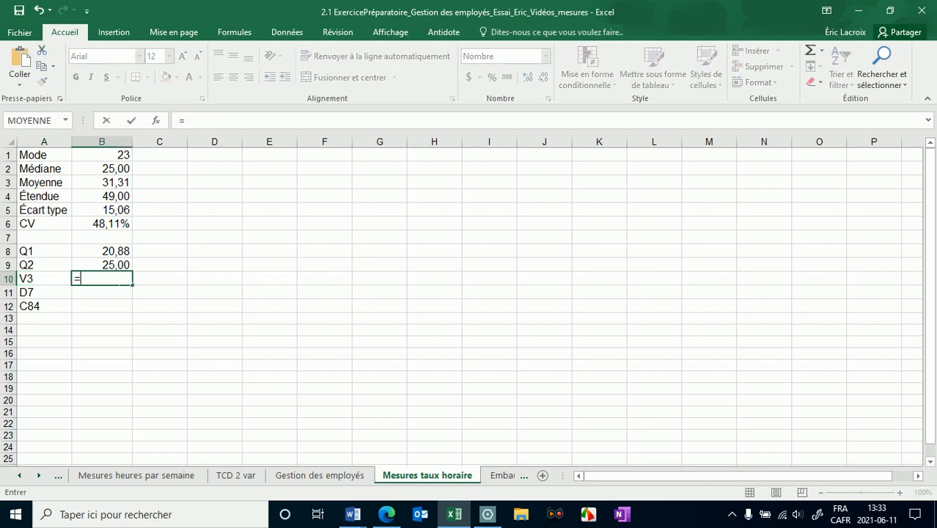
pyautogui.write('ce')
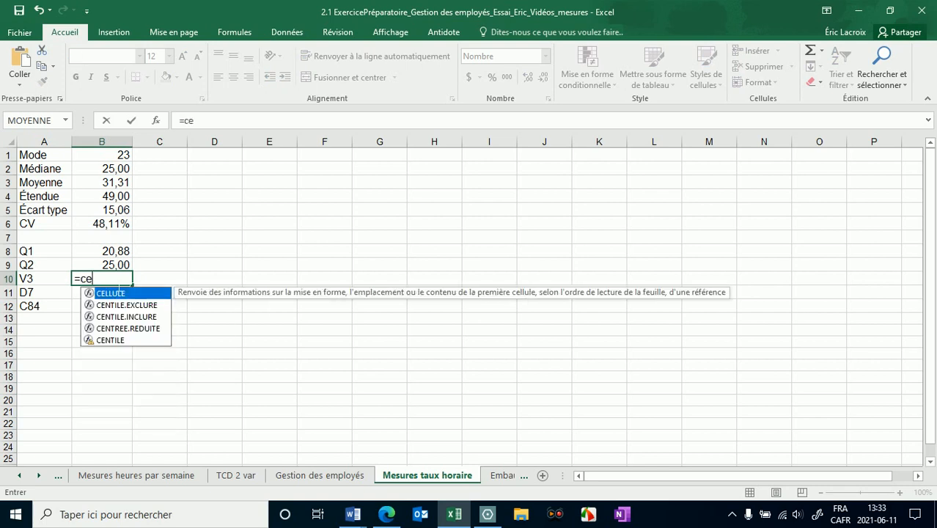
pyautogui.click(123, 318)
pyautogui.doubleClick(124, 317)
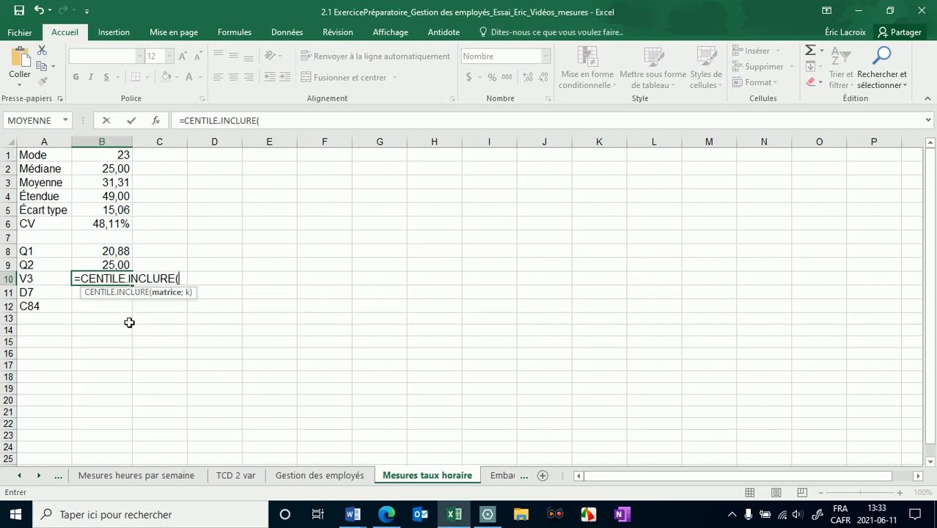
pyautogui.write("'Gestion des employés'!M2:M49")
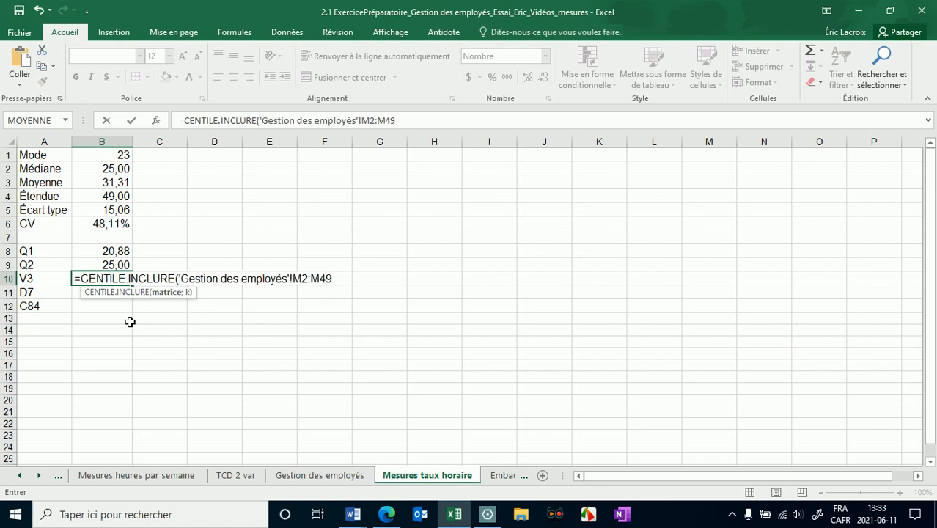
pyautogui.write(';0,6')
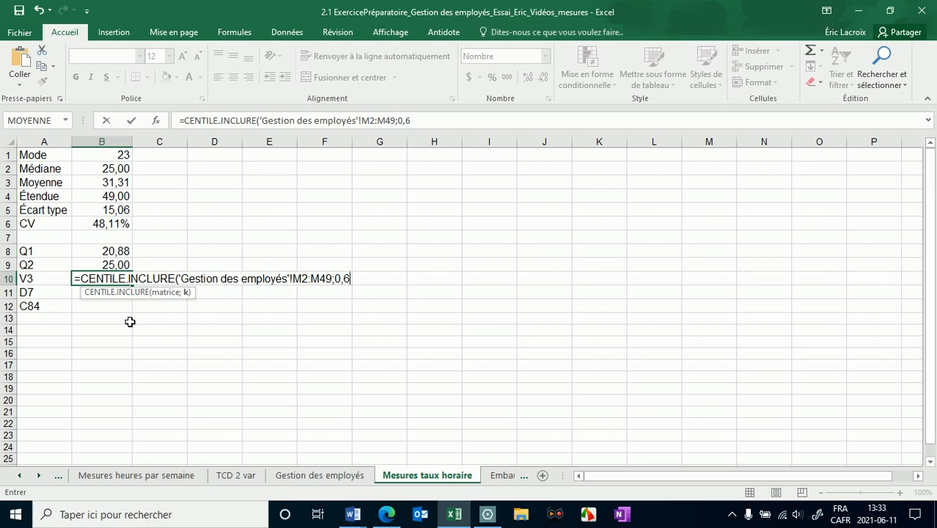
pyautogui.press('Return')
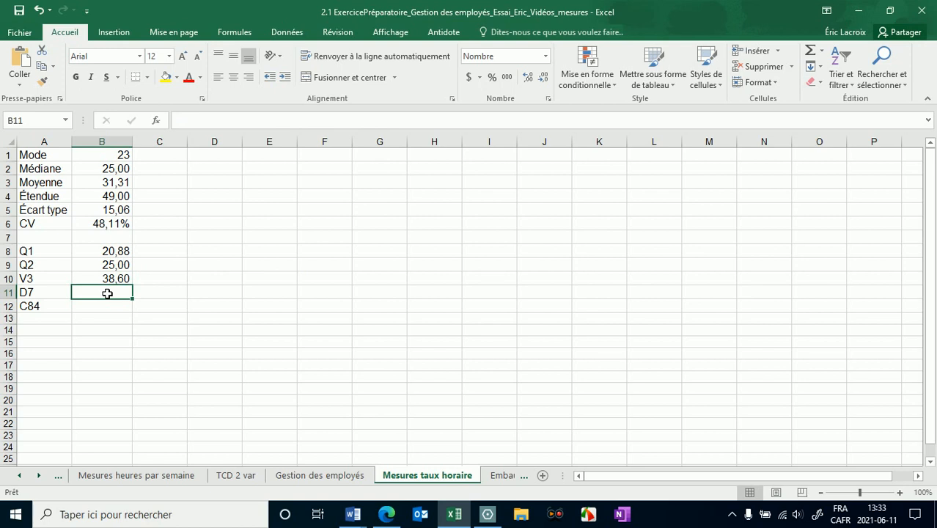
# Calculate the seventh decile (D7) in B11 with CENTILE.INCLURE over 'Gestion des employés'!M2:M49, using k = 0,7
pyautogui.write('=')
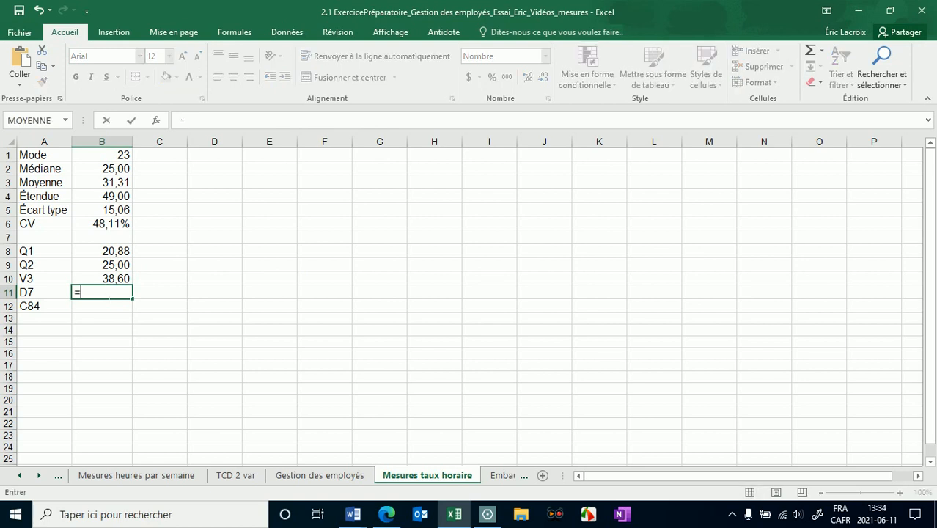
pyautogui.write('ce')
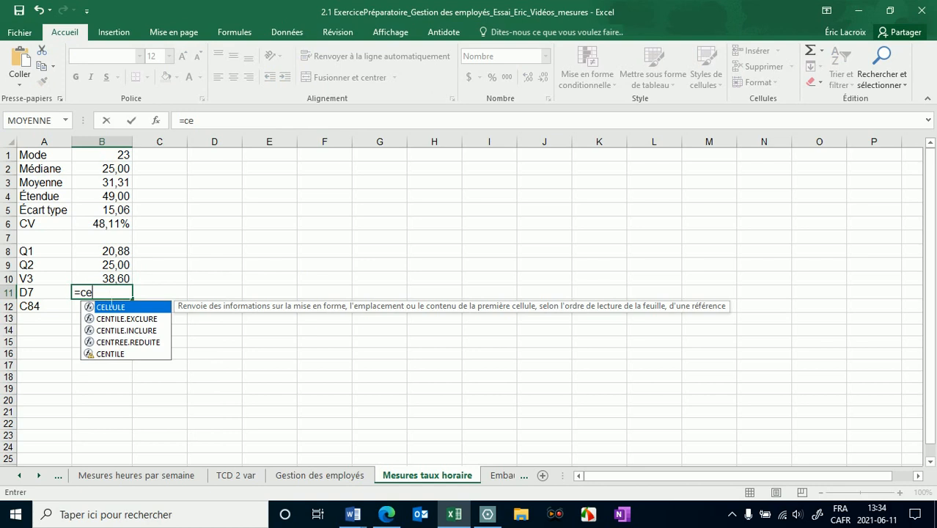
pyautogui.doubleClick(123, 331)
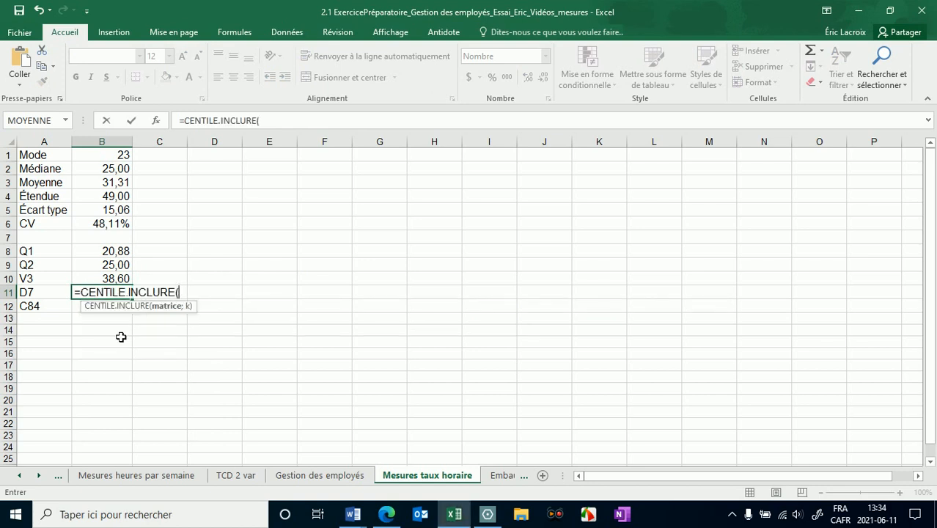
pyautogui.write("'Gestion des employés'!M2:M49")
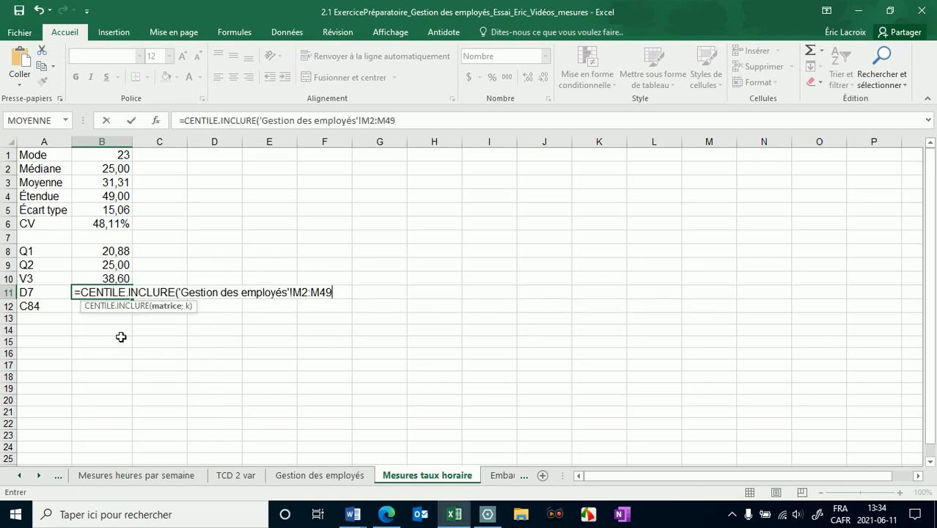
pyautogui.write(';0,7')
pyautogui.press('Return')
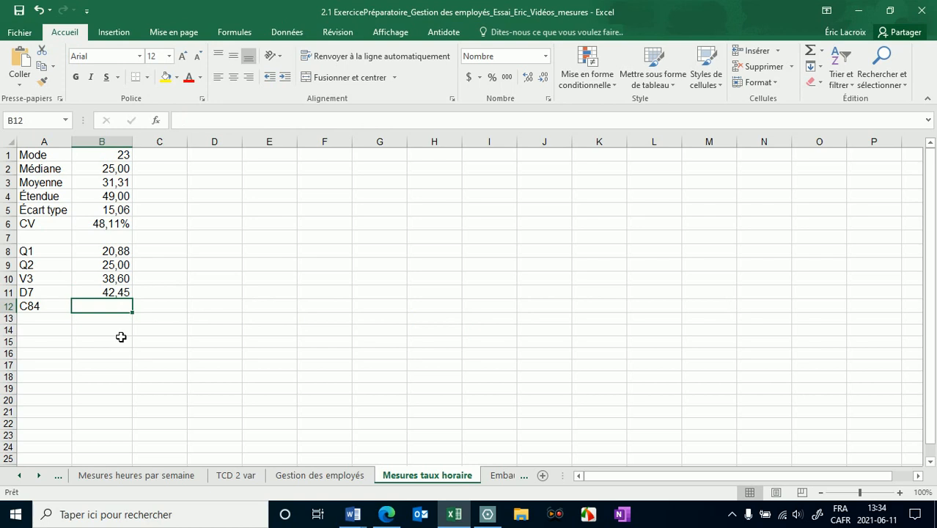
# Calculate the 84th percentile (C84) in B12 with CENTILE.INCLURE over 'Gestion des employés'!M2:M49, using k = 0,84
pyautogui.click(121, 334)
pyautogui.click(114, 311)
pyautogui.write('=cen')
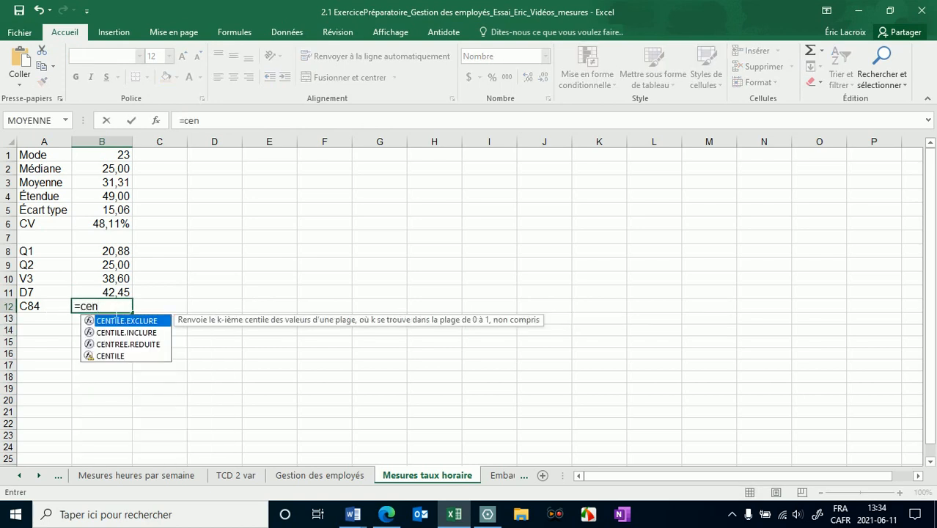
pyautogui.doubleClick(125, 333)
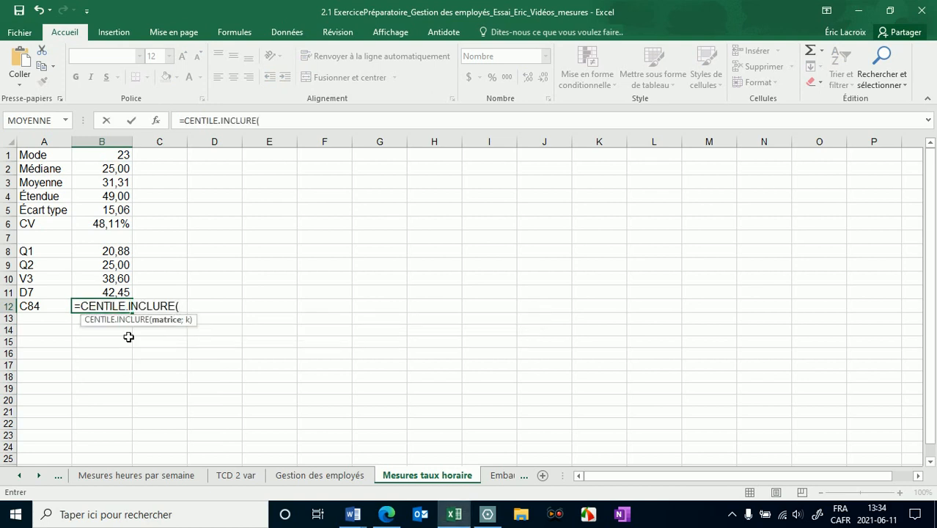
pyautogui.write("'Gestion des employés'!M2:M49")
pyautogui.write(';0,')
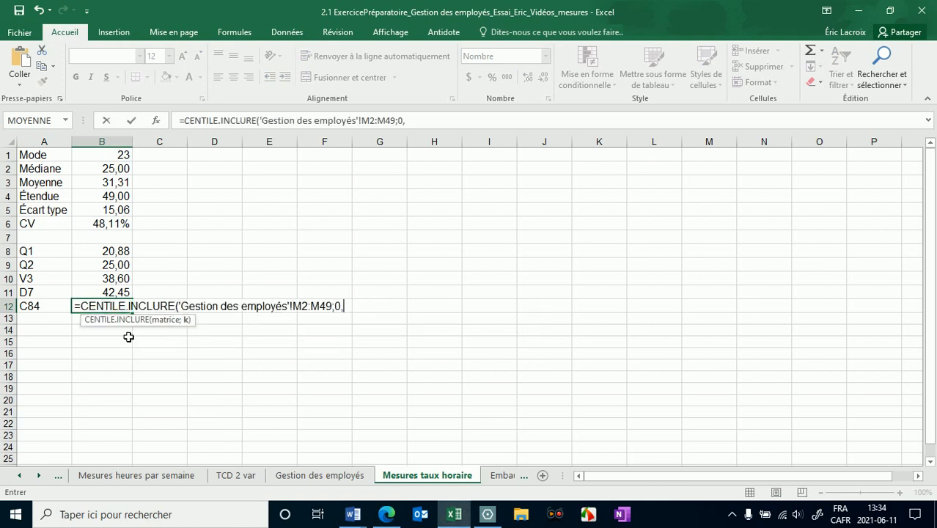
pyautogui.write('84')
pyautogui.press('Return')
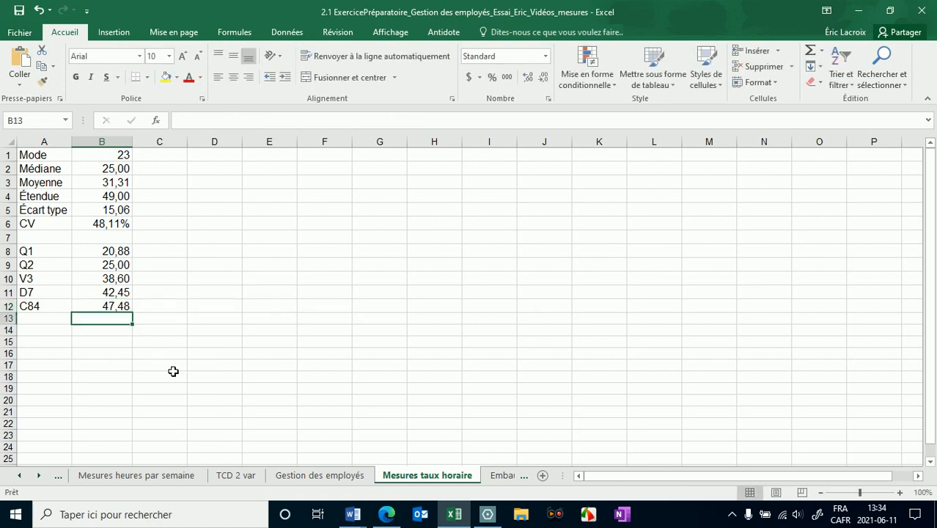